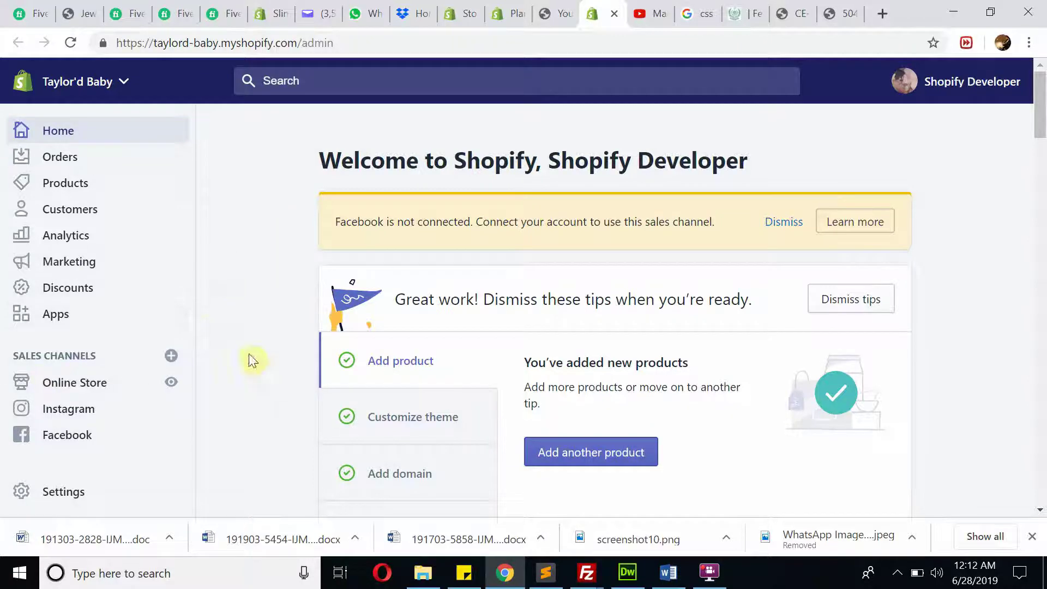
From the store's Themes list, open the current Diva-default theme in the theme editor
left_click(89, 379)
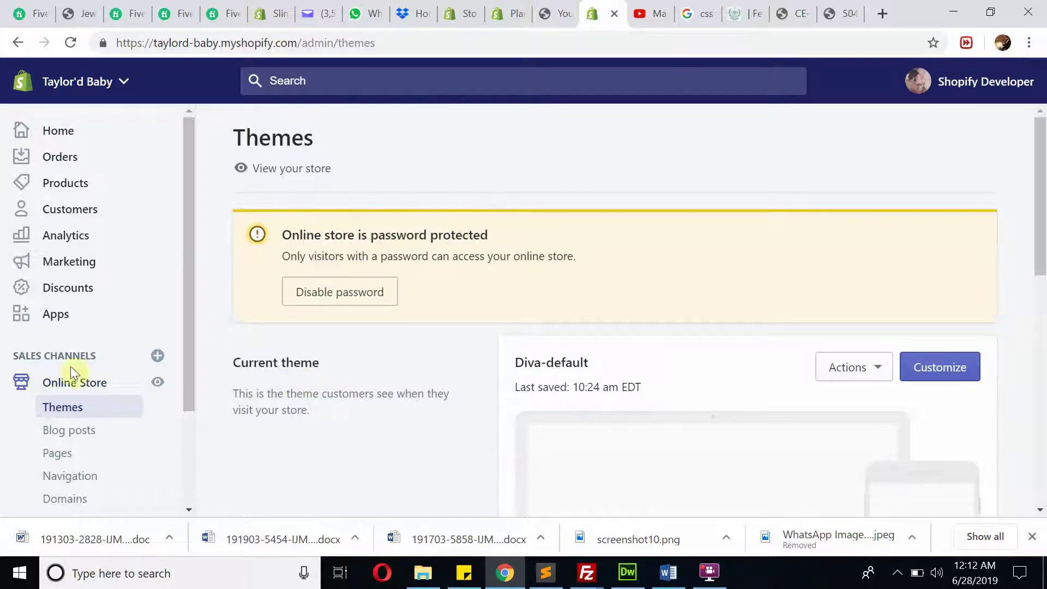
scroll(869, 307, "down", 3)
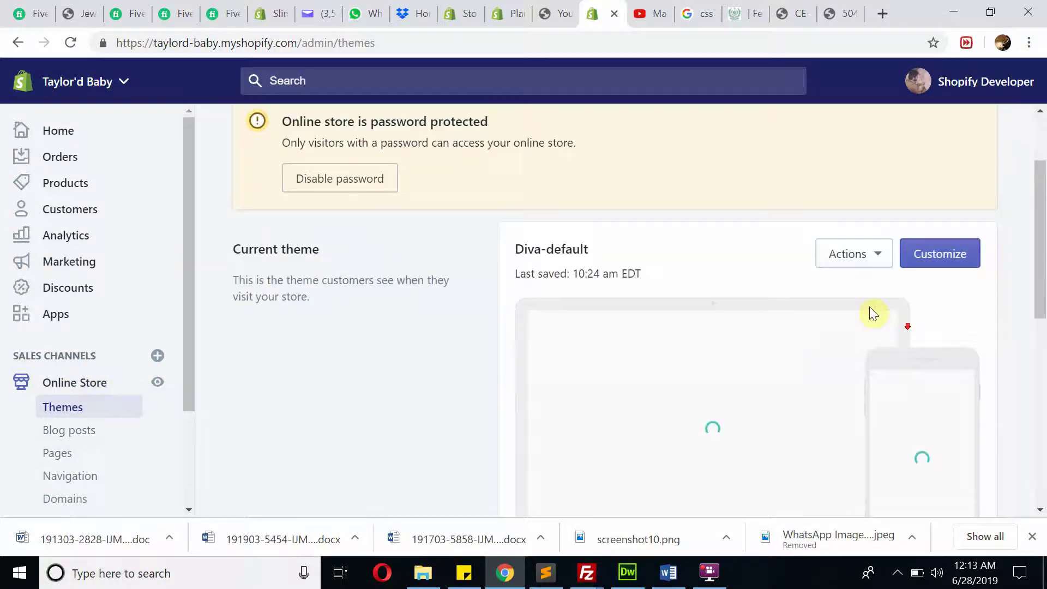
scroll(960, 345, "up", 3)
left_click(948, 372)
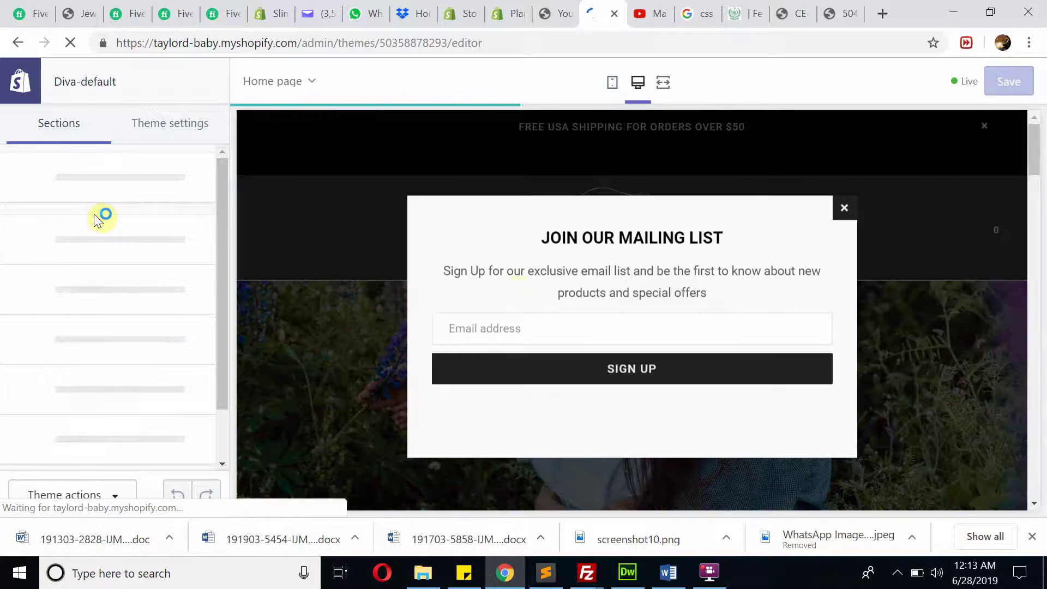
Dismiss the mailing-list popup and inspect the existing image slide in Slideshow Default
left_click(841, 209)
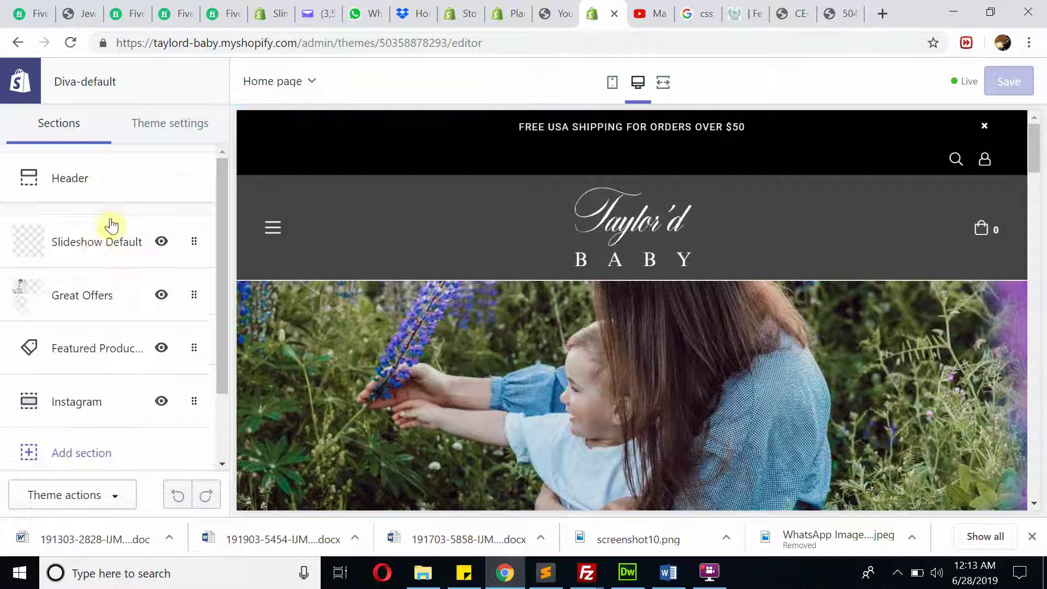
left_click(90, 250)
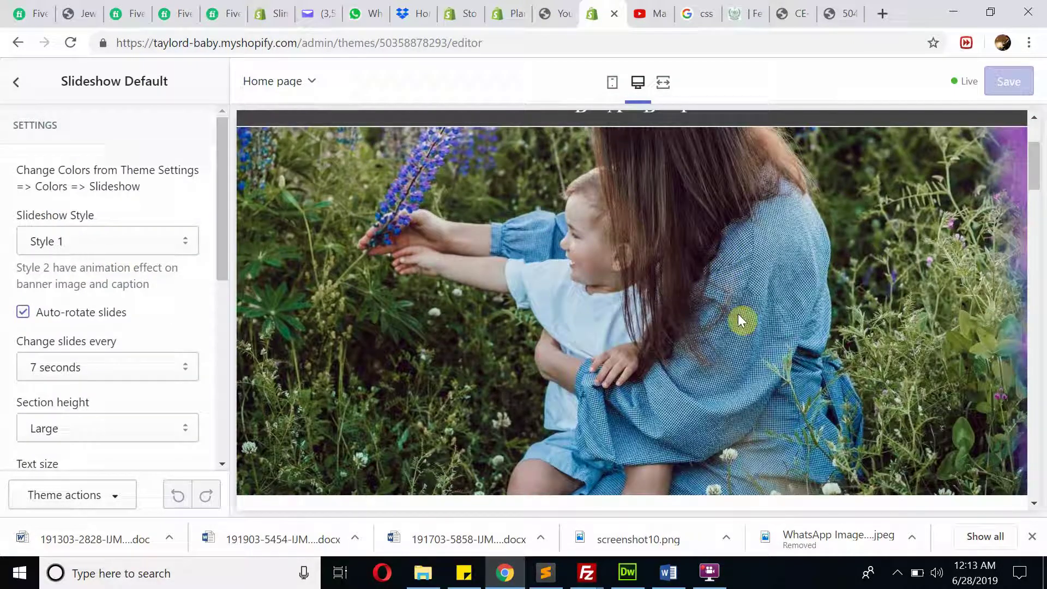
scroll(127, 248, "down", 8)
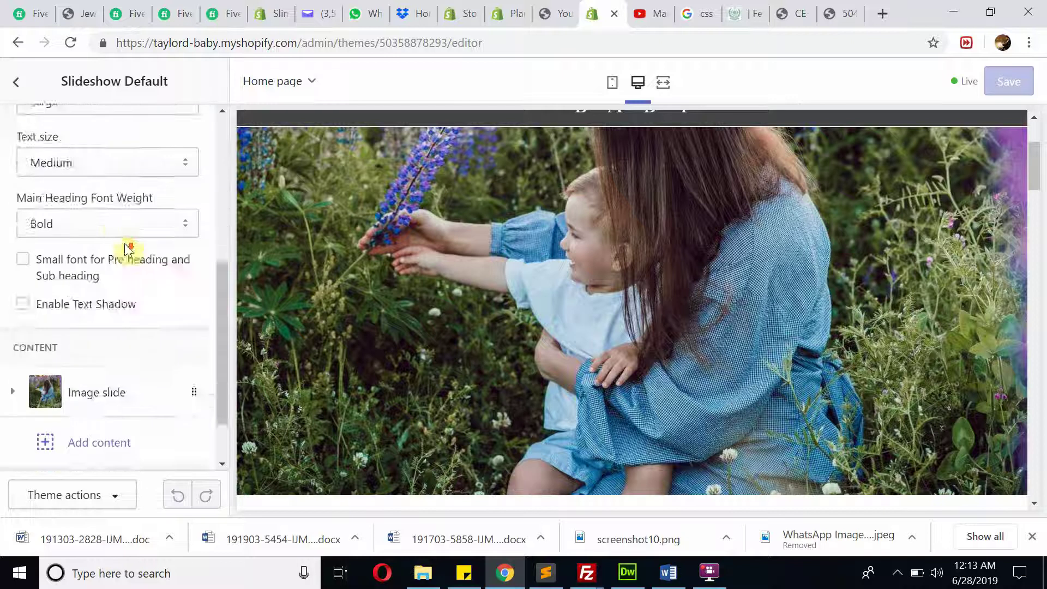
left_click(111, 321)
scroll(140, 322, "down", 4)
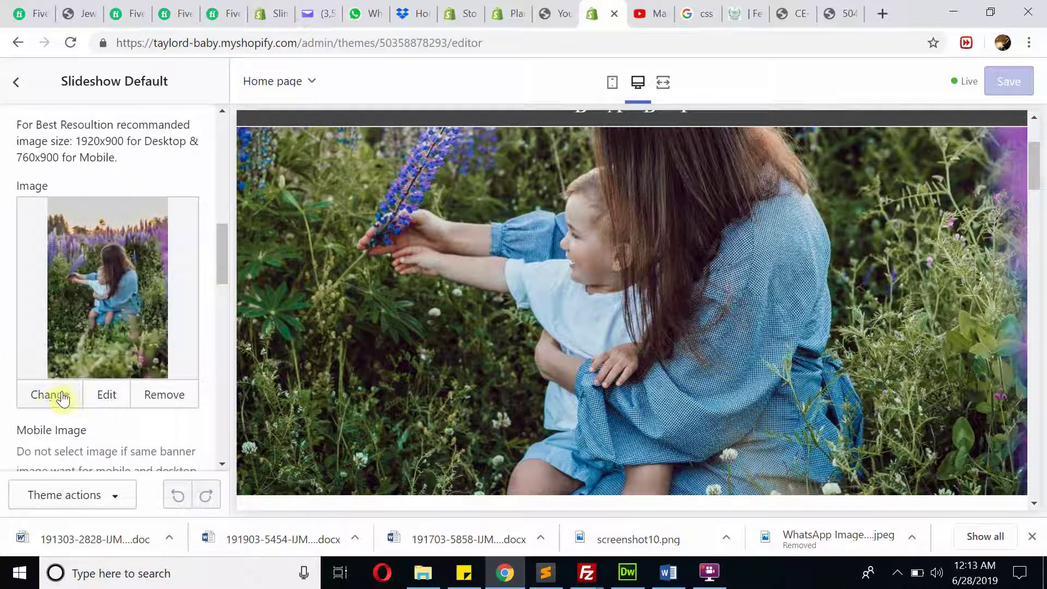
scroll(63, 395, "up", 4)
left_click(86, 339)
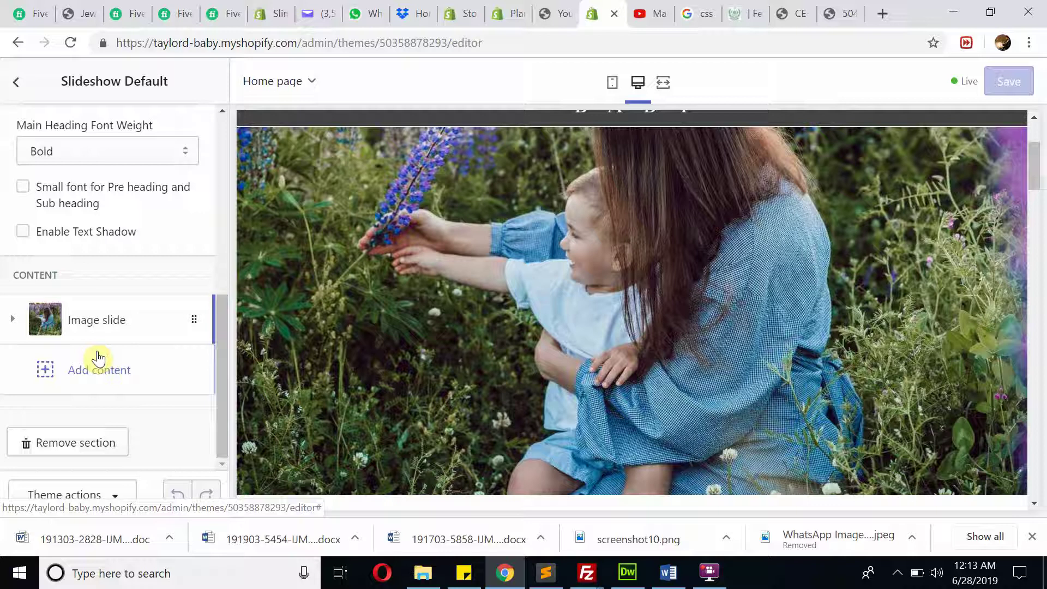
Add a trial Image slide, review its settings, then remove it
left_click(94, 378)
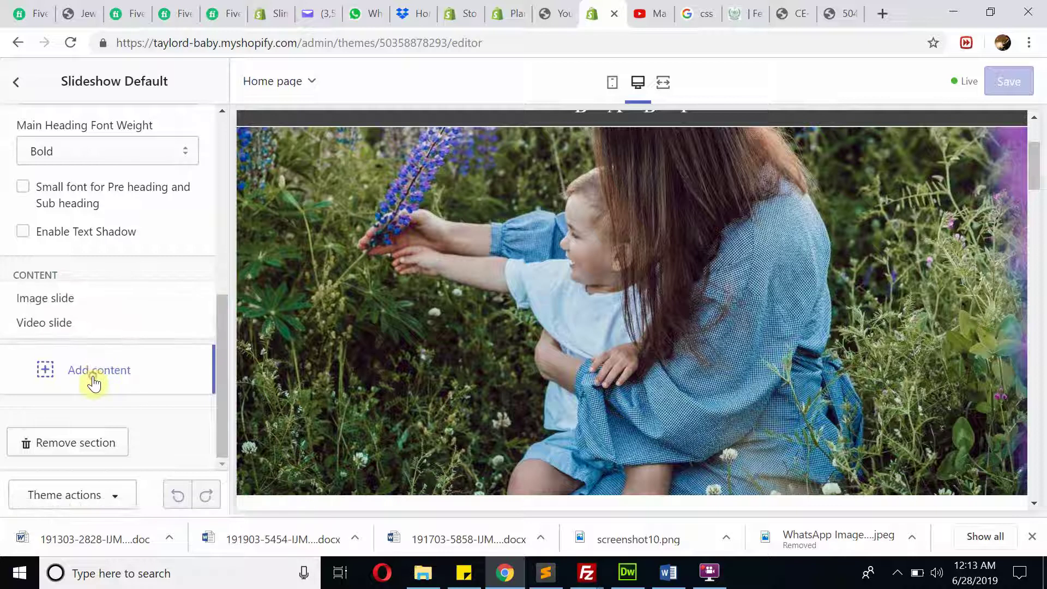
left_click(57, 298)
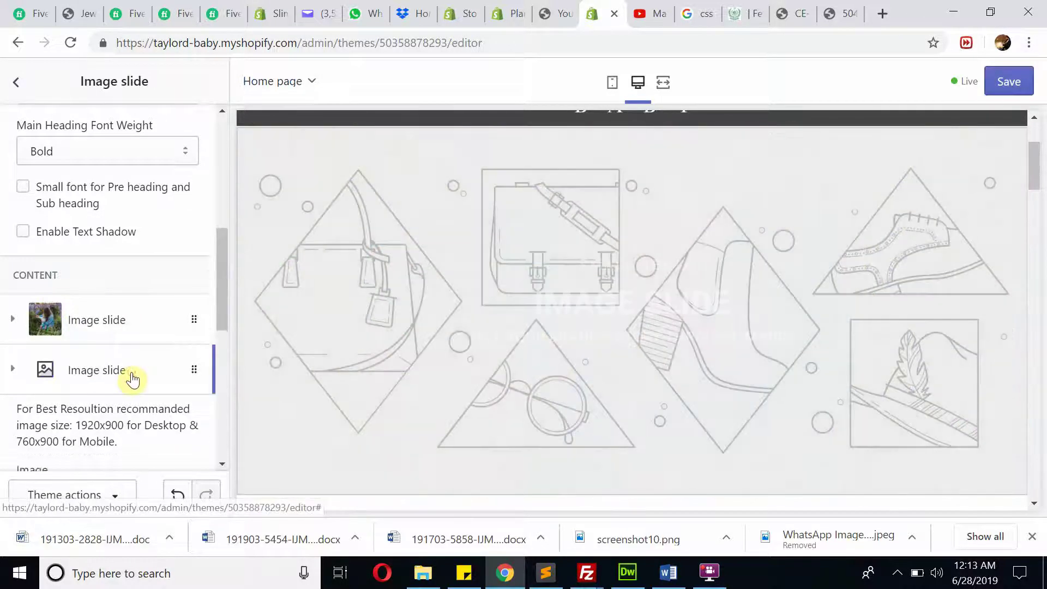
left_click(121, 376)
left_click(121, 325)
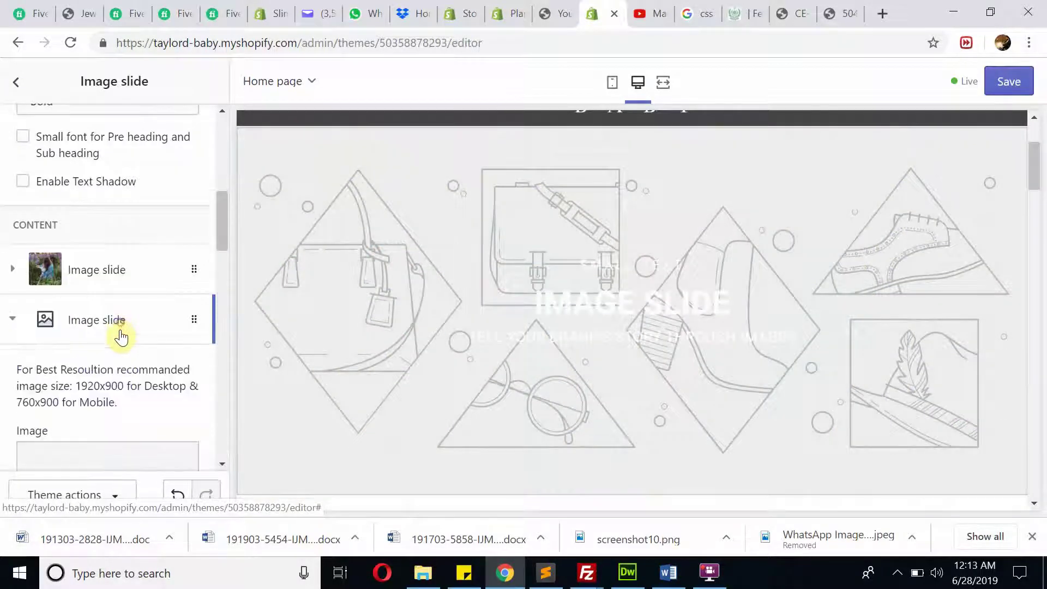
scroll(121, 337, "down", 3)
scroll(120, 339, "up", 3)
scroll(120, 344, "down", 10)
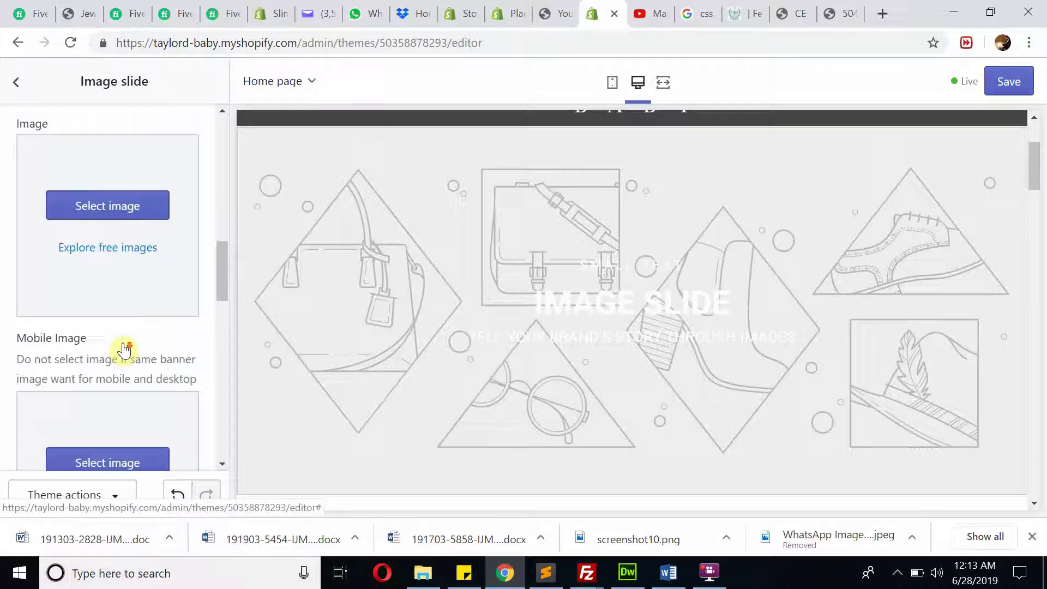
scroll(105, 403, "down", 8)
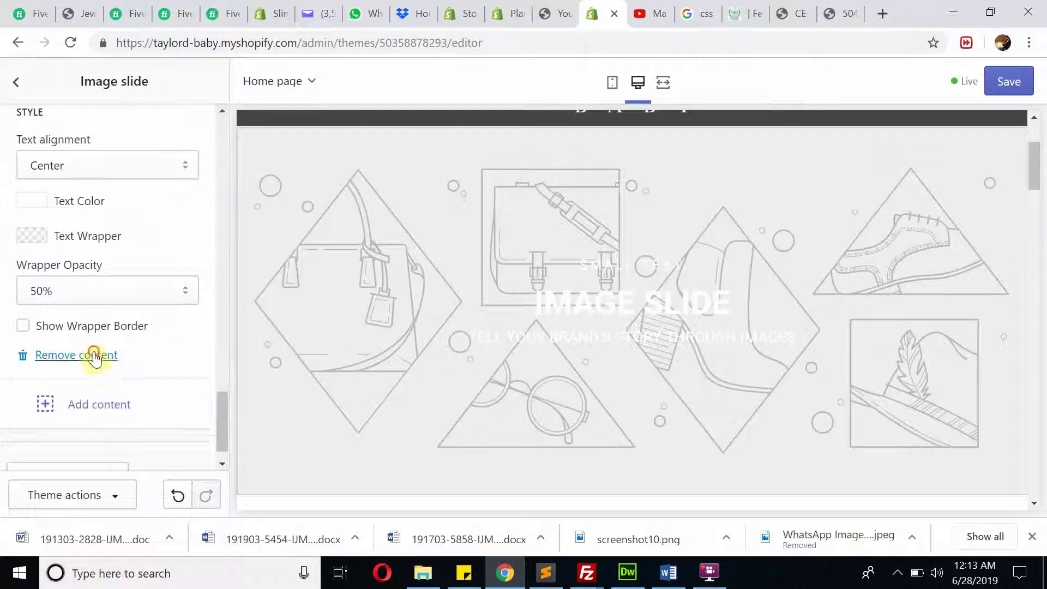
left_click(93, 355)
scroll(82, 294, "up", 5)
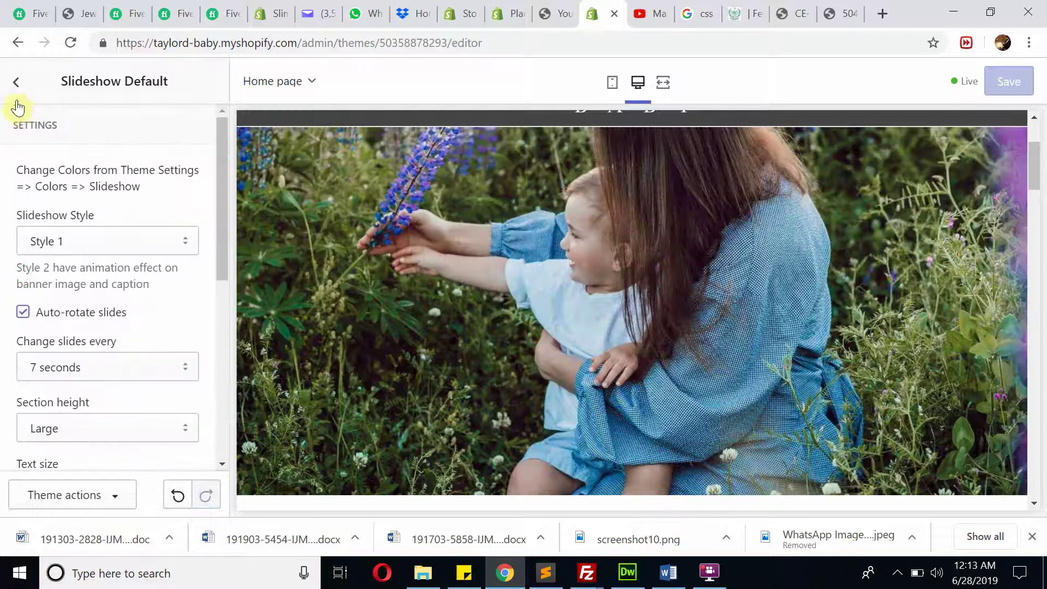
Open the Great Offers section and review the Bandana Bibs collection settings
left_click(16, 82)
left_click(91, 294)
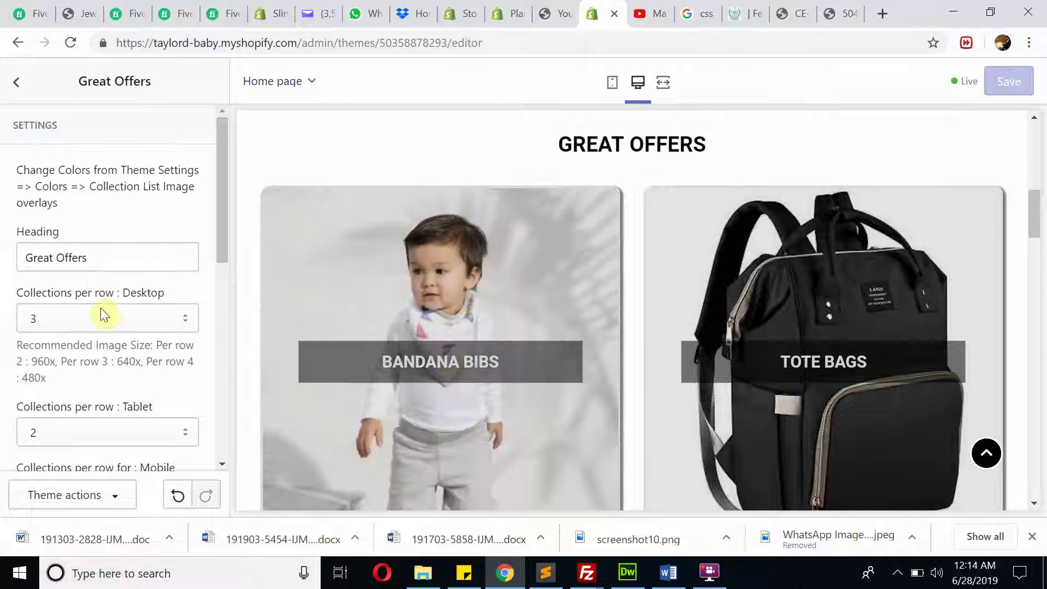
scroll(115, 319, "down", 2)
scroll(122, 272, "up", 2)
scroll(128, 245, "down", 9)
left_click(125, 233)
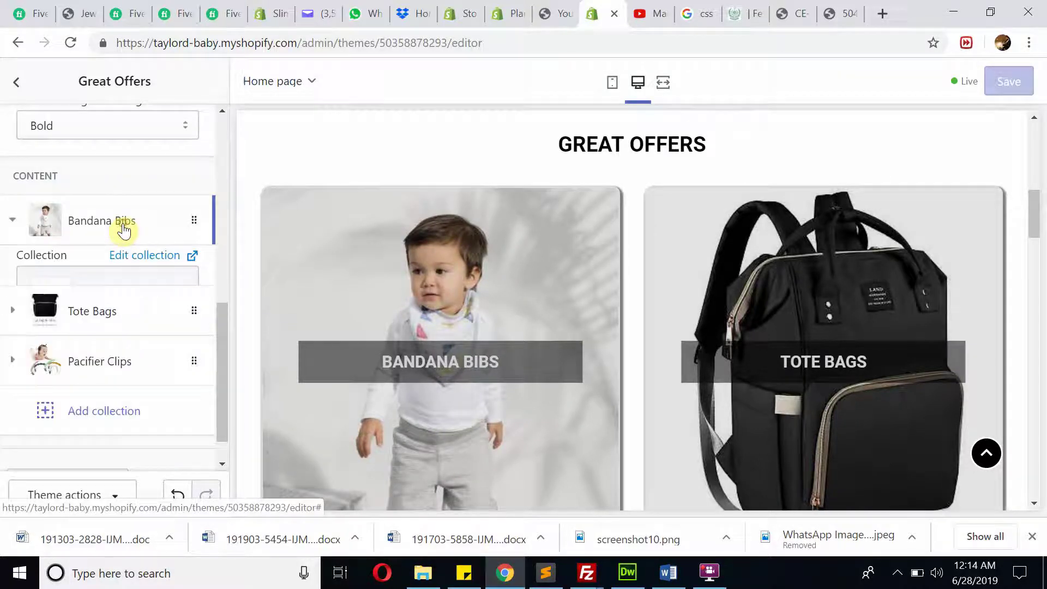
scroll(117, 267, "down", 2)
scroll(114, 275, "up", 2)
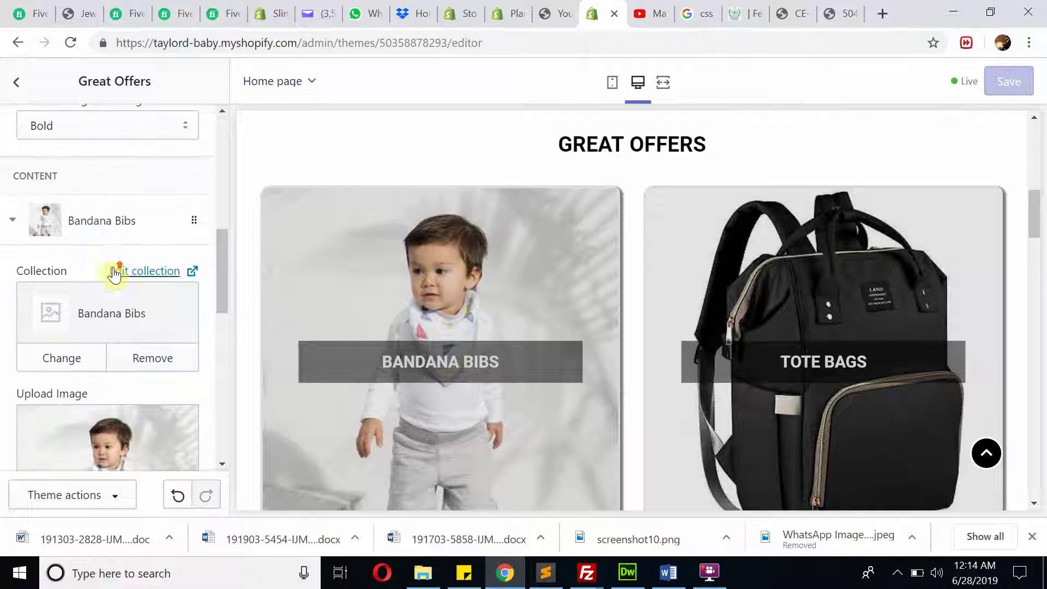
left_click(121, 231)
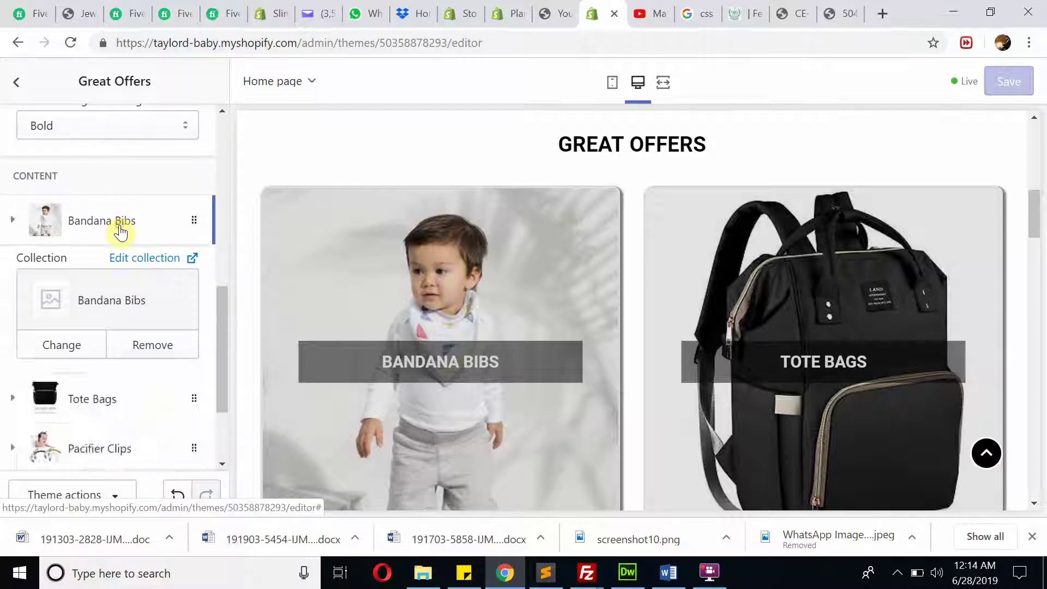
Review the Tote Bags collection settings, then return to the home page section list
left_click(109, 271)
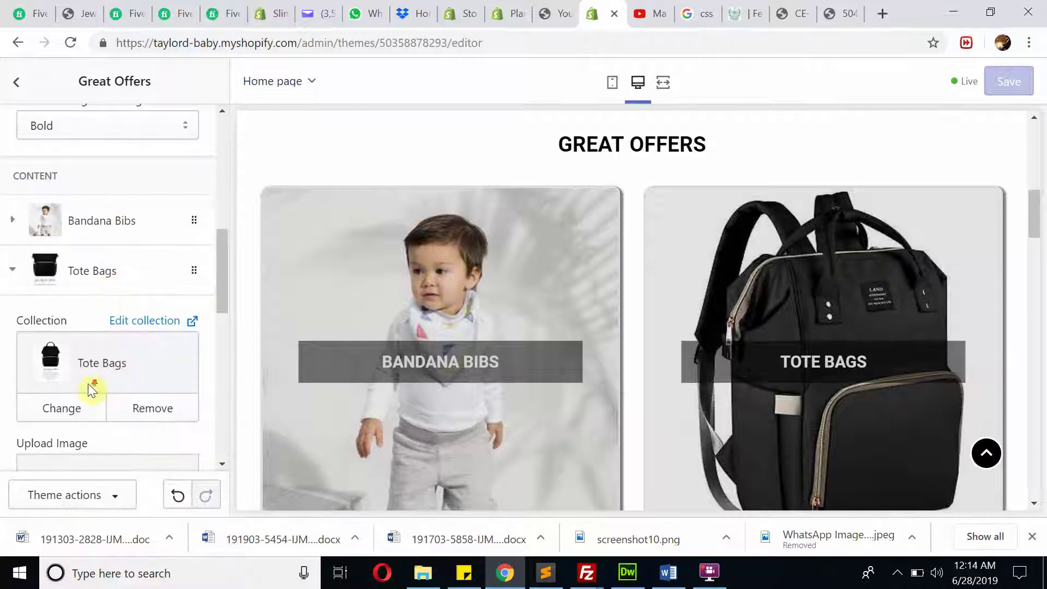
scroll(93, 385, "down", 2)
scroll(103, 374, "up", 4)
left_click(108, 358)
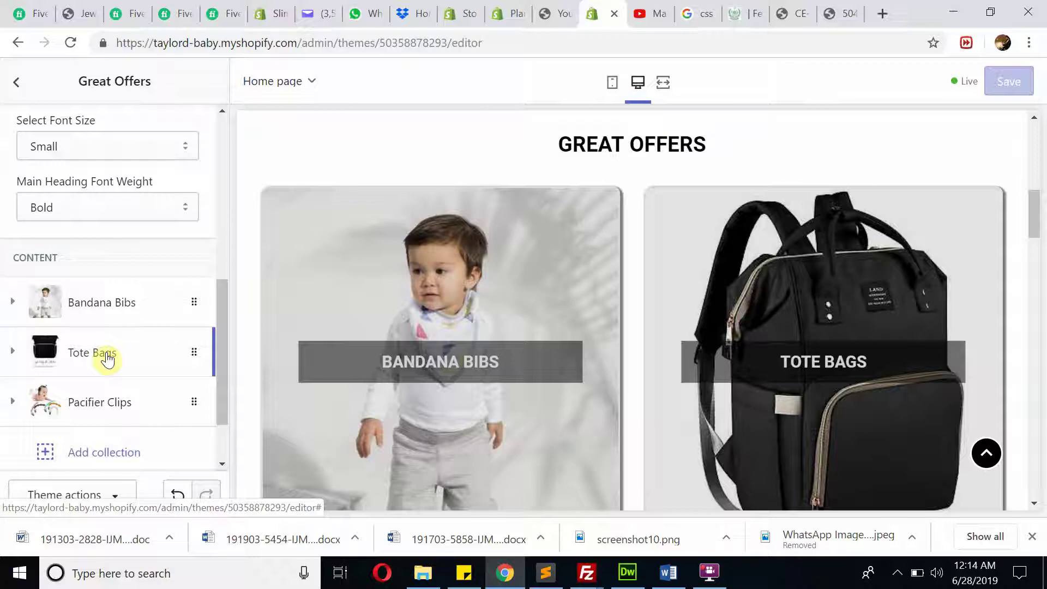
scroll(106, 354, "up", 8)
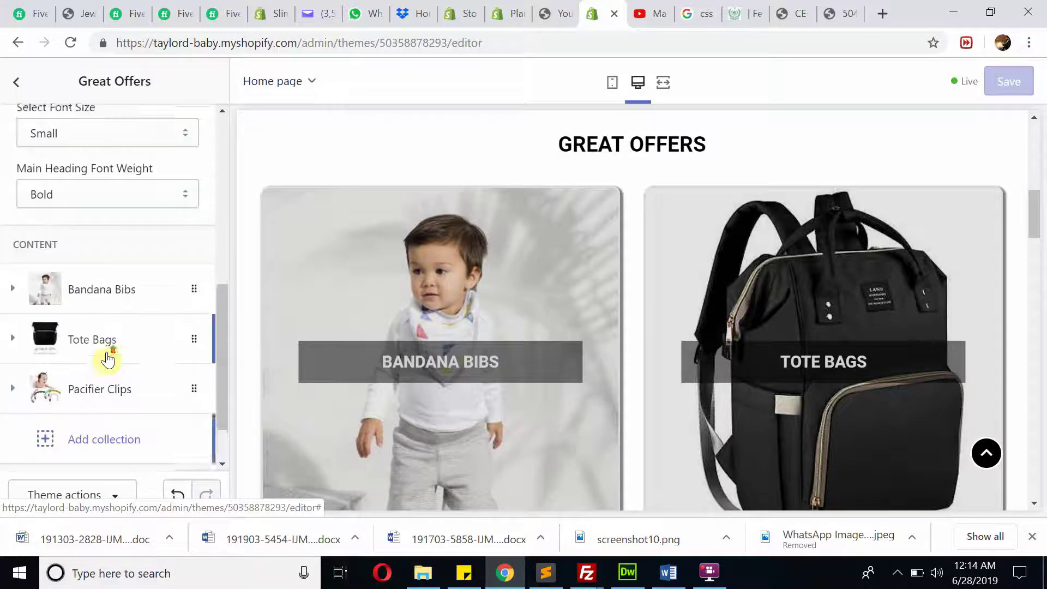
left_click(16, 81)
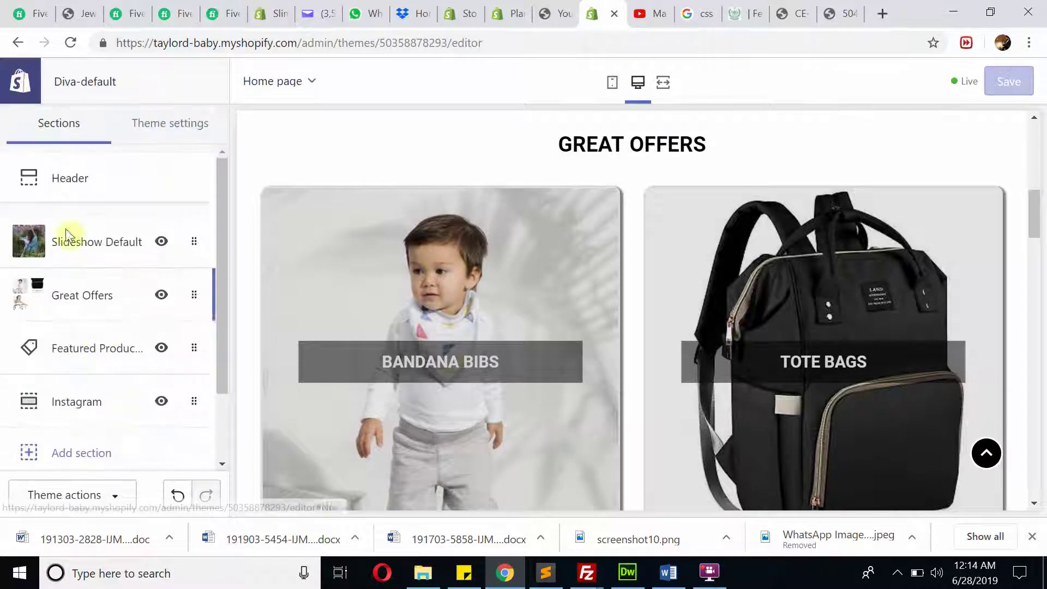
Review Featured Products: Home page collection, 3 columns desktop/tablet, 2 mobile, 9 products
left_click(105, 357)
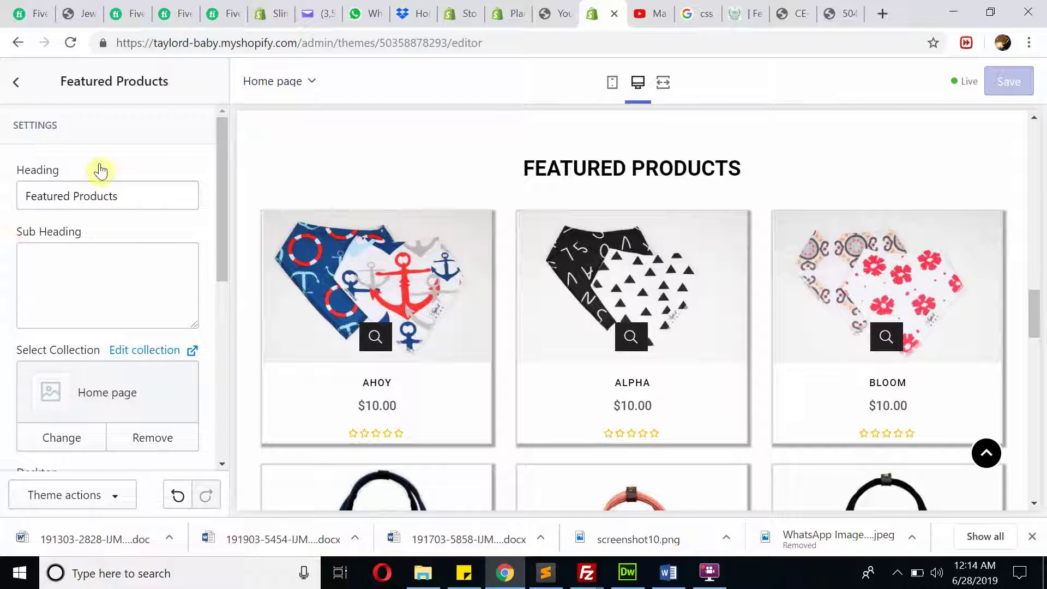
scroll(120, 217, "down", 3)
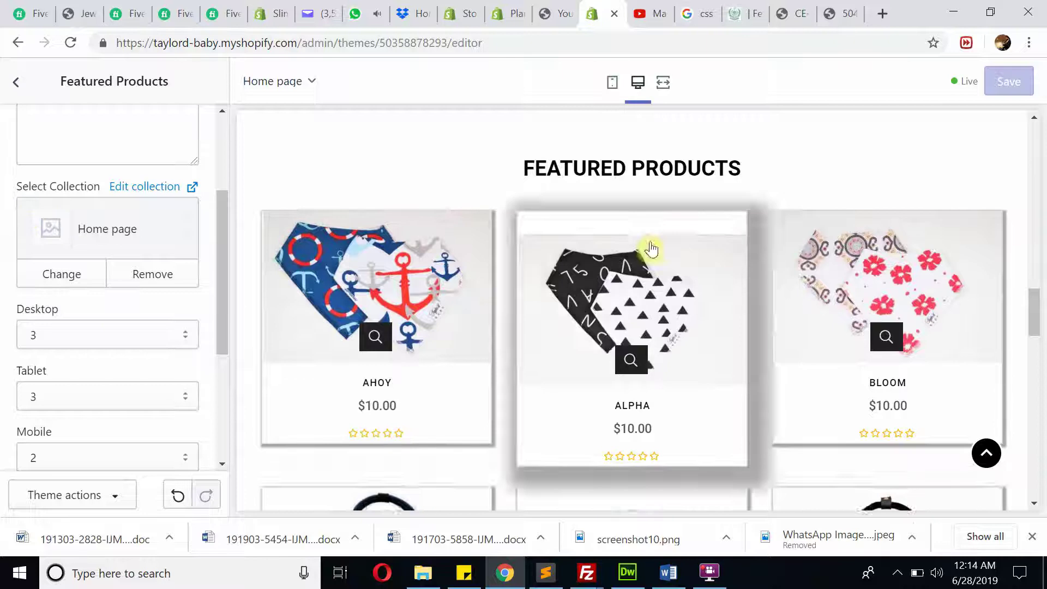
scroll(102, 341, "down", 3)
scroll(105, 341, "up", 2)
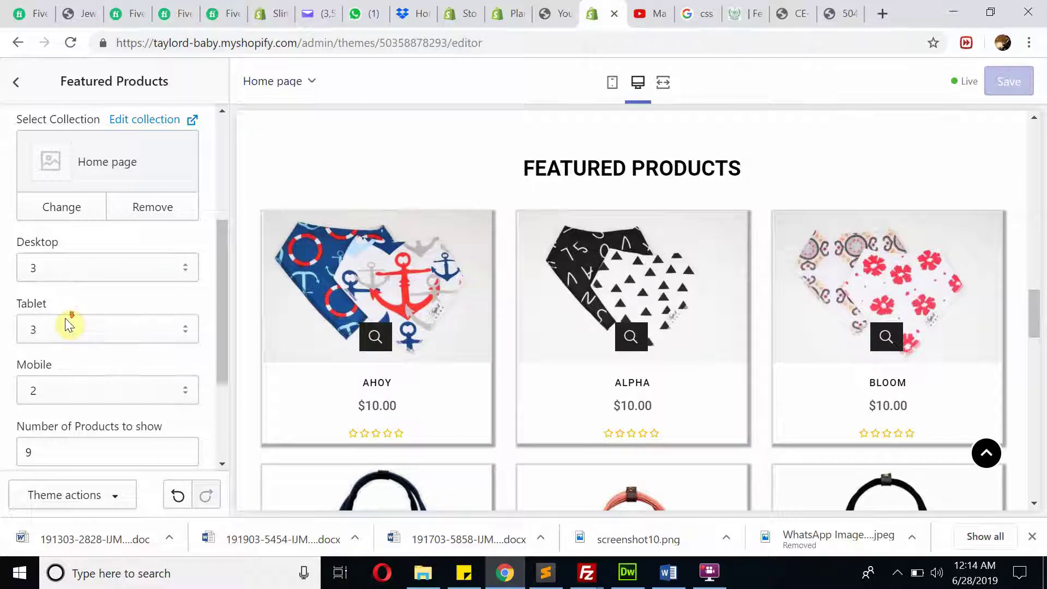
scroll(65, 319, "down", 1)
scroll(75, 341, "down", 1)
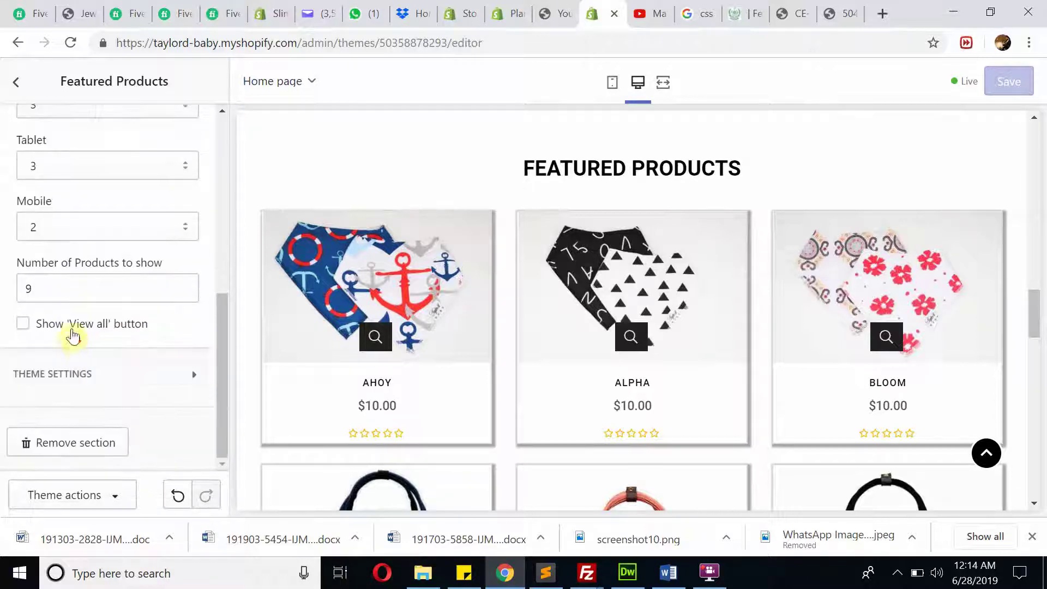
scroll(665, 295, "down", 5)
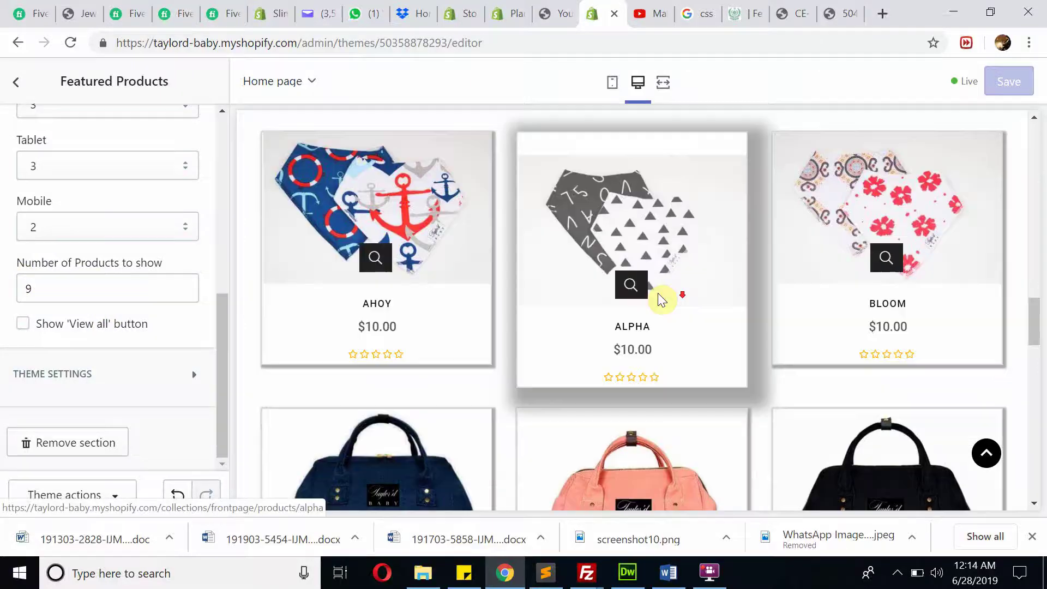
scroll(658, 299, "down", 10)
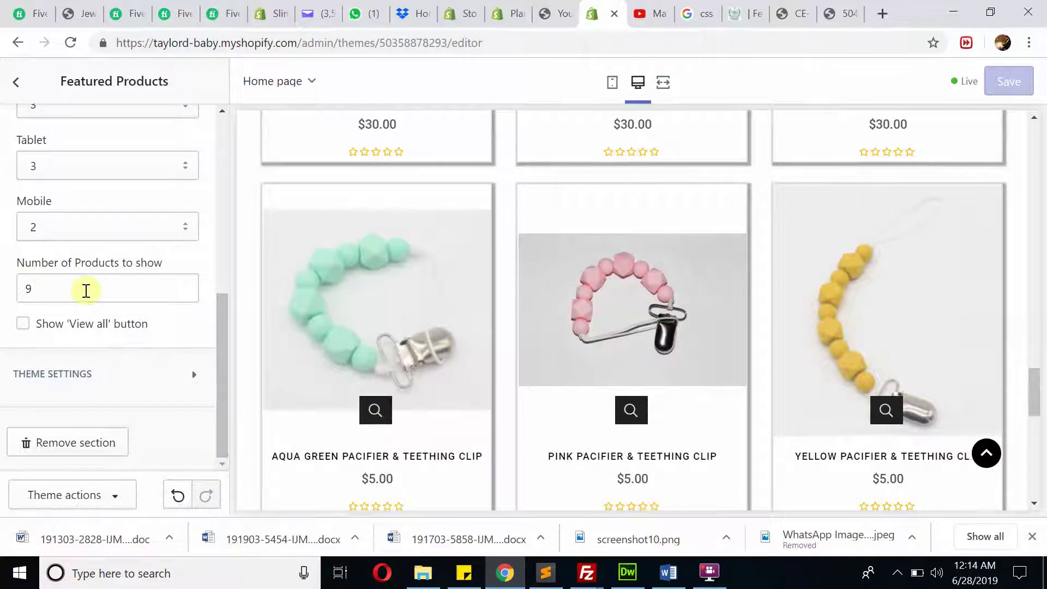
scroll(86, 291, "up", 10)
Review the Instagram section (title 'Follow us On Instagram', images from User), then return to sections
left_click(17, 82)
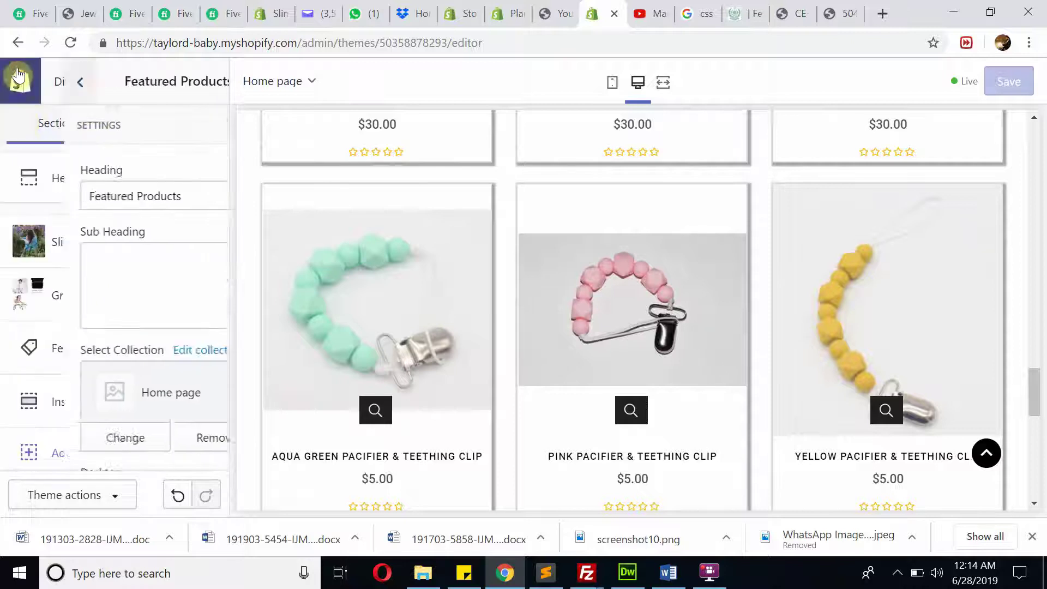
scroll(95, 210, "down", 2)
left_click(106, 312)
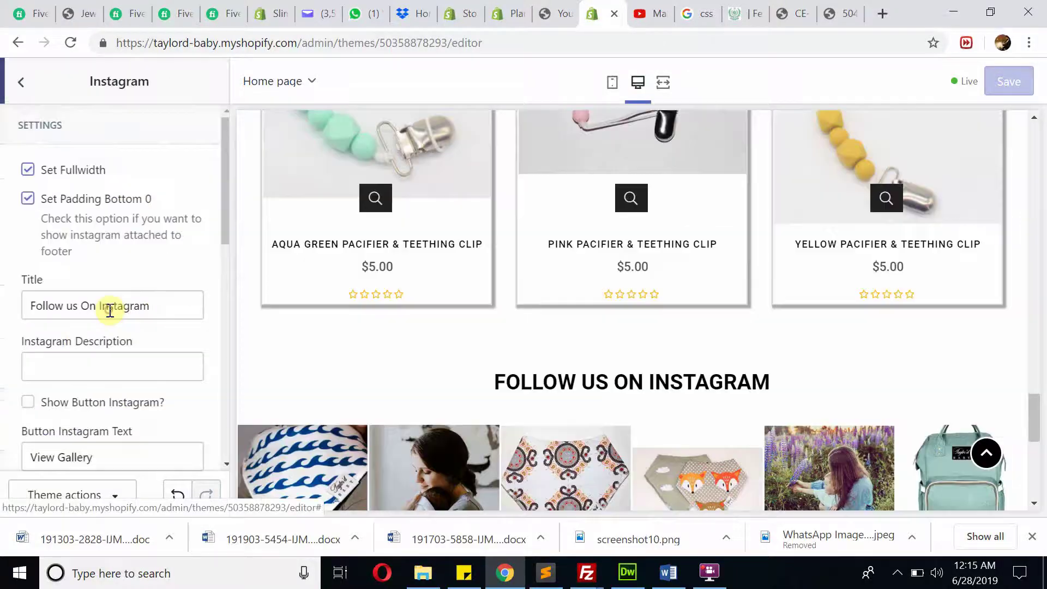
scroll(472, 345, "down", 3)
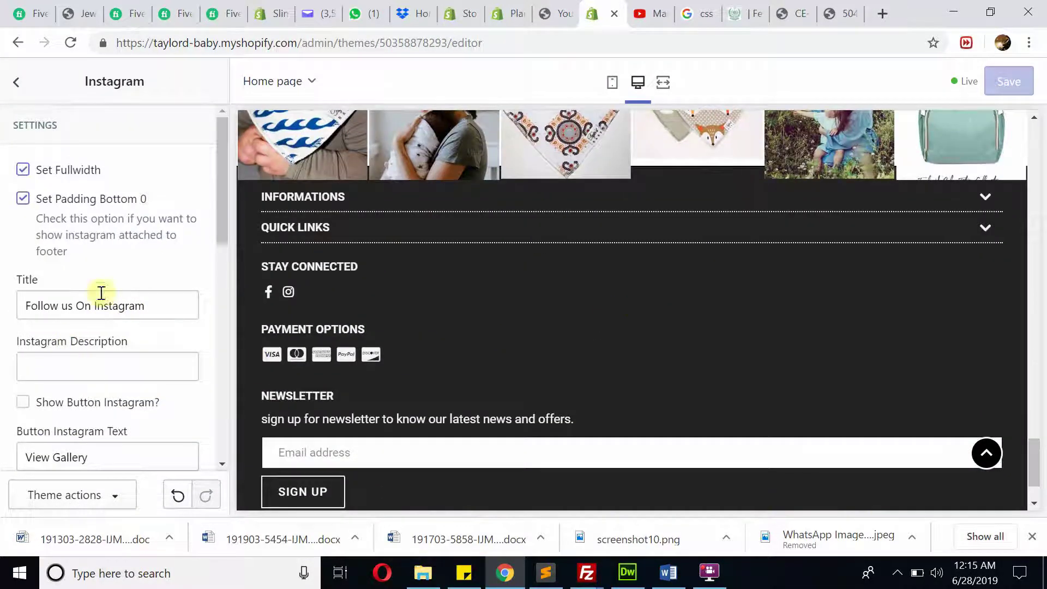
scroll(128, 317, "down", 4)
scroll(131, 314, "up", 4)
scroll(129, 317, "down", 6)
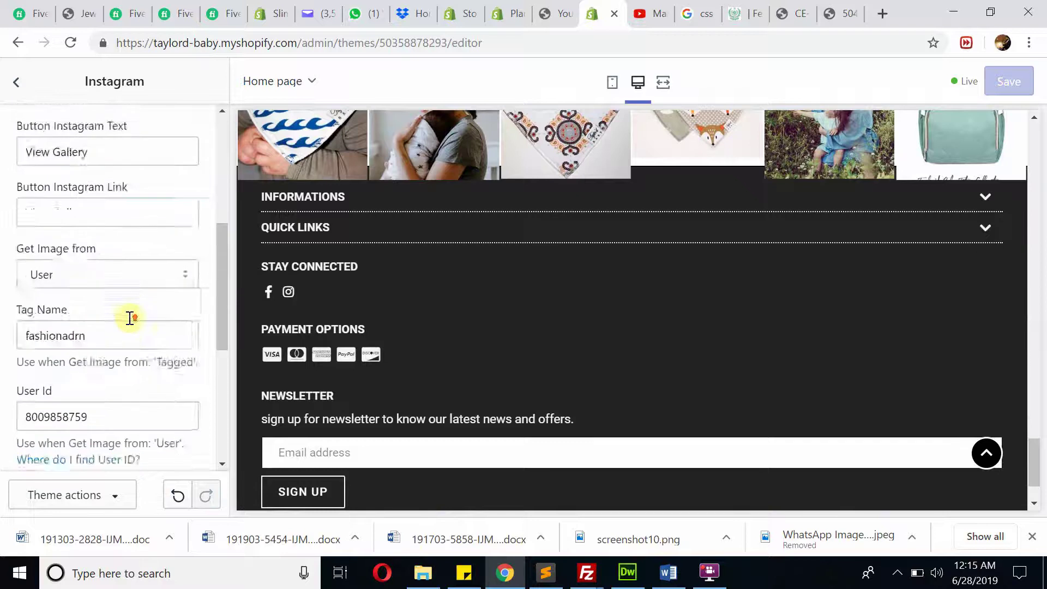
scroll(130, 318, "down", 2)
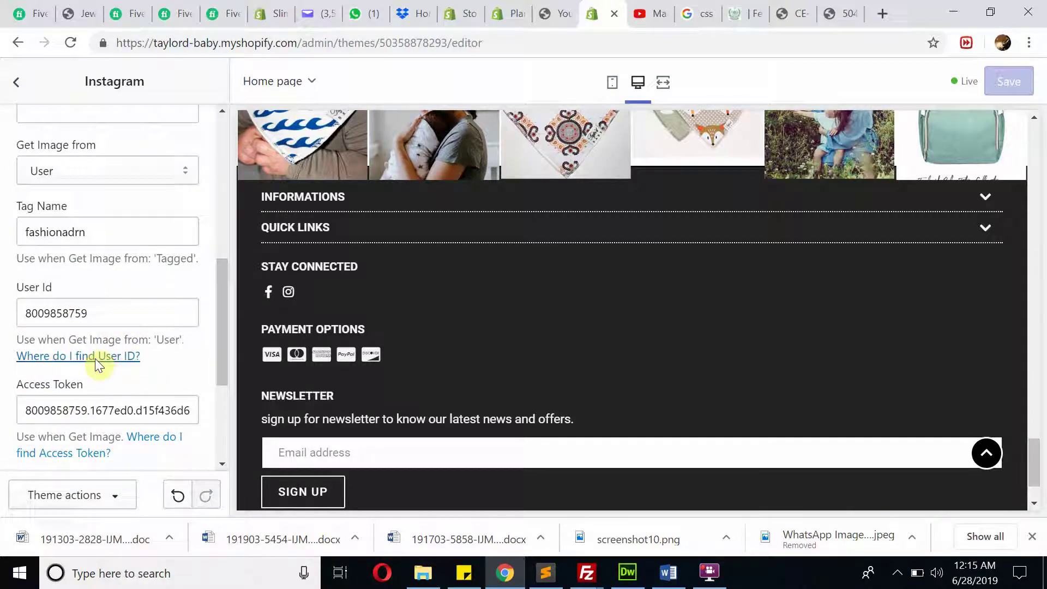
scroll(369, 386, "up", 5)
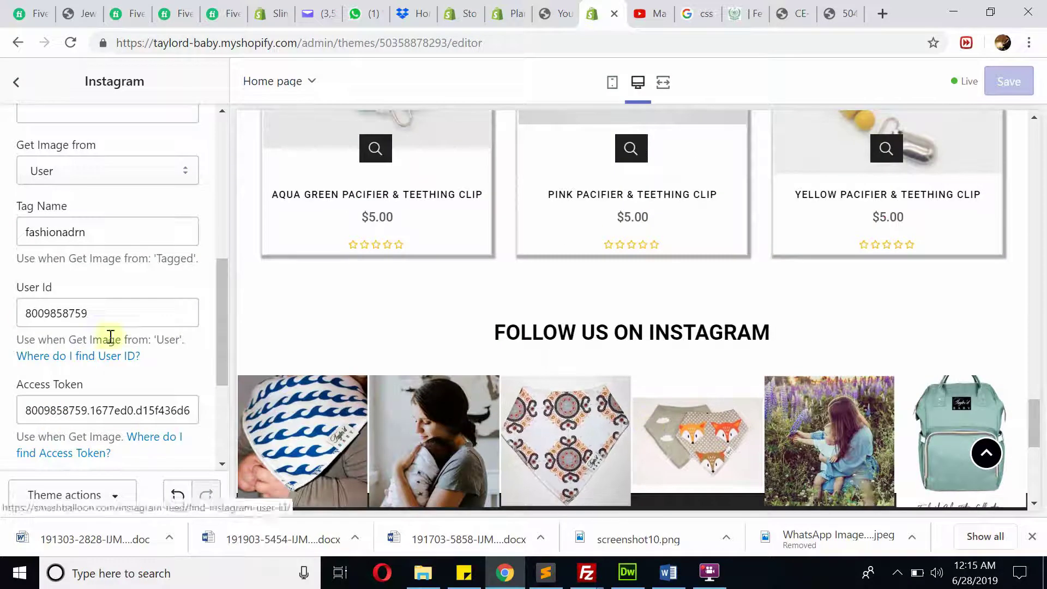
scroll(108, 338, "up", 7)
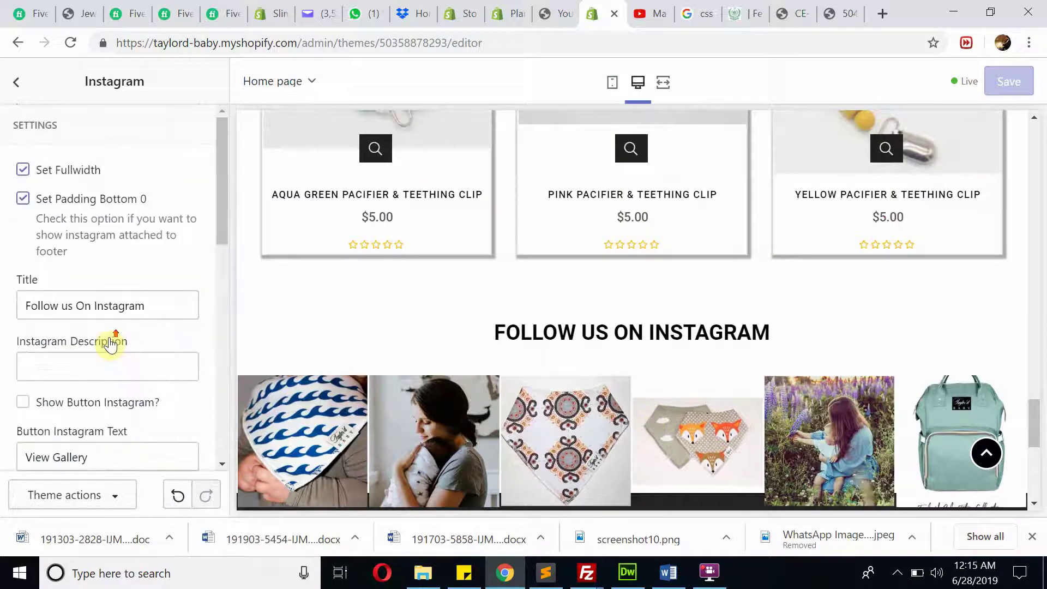
left_click(16, 83)
scroll(58, 187, "up", 2)
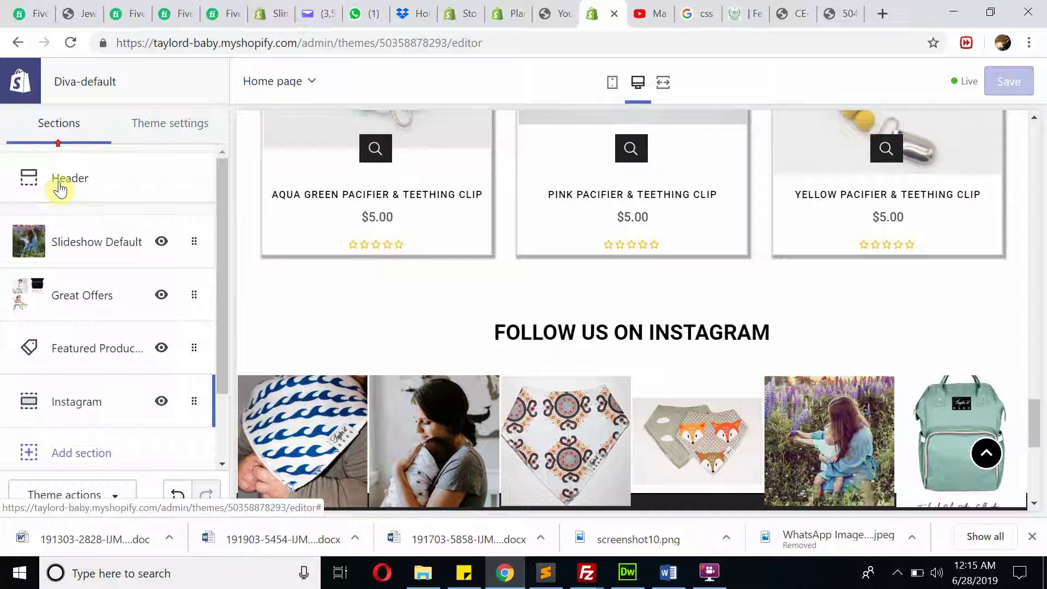
Exit the theme editor and browse the All products list
left_click(36, 87)
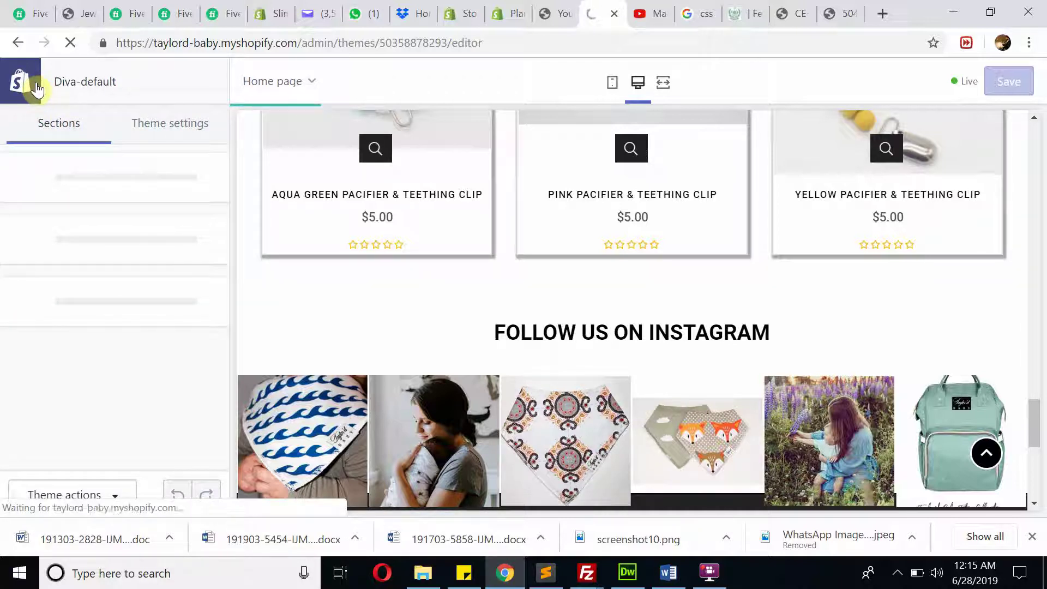
left_click(37, 87)
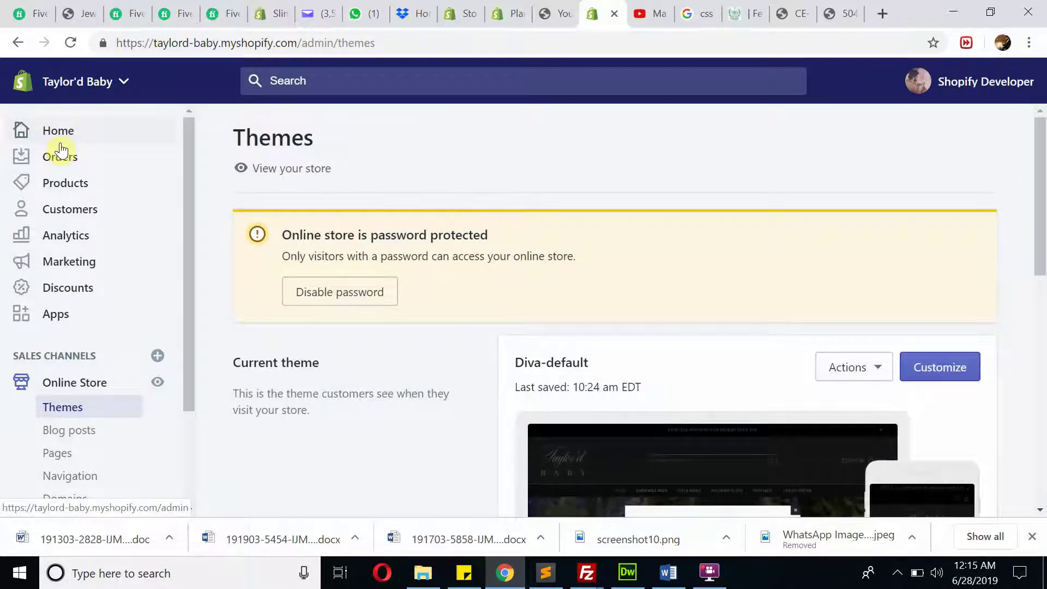
left_click(82, 184)
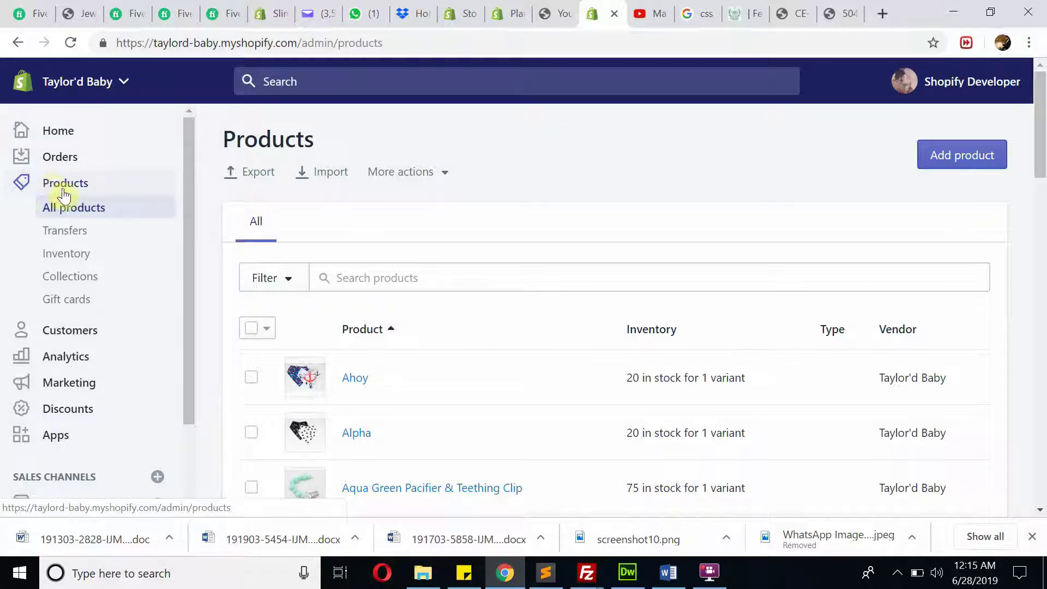
scroll(601, 341, "down", 7)
scroll(600, 342, "up", 7)
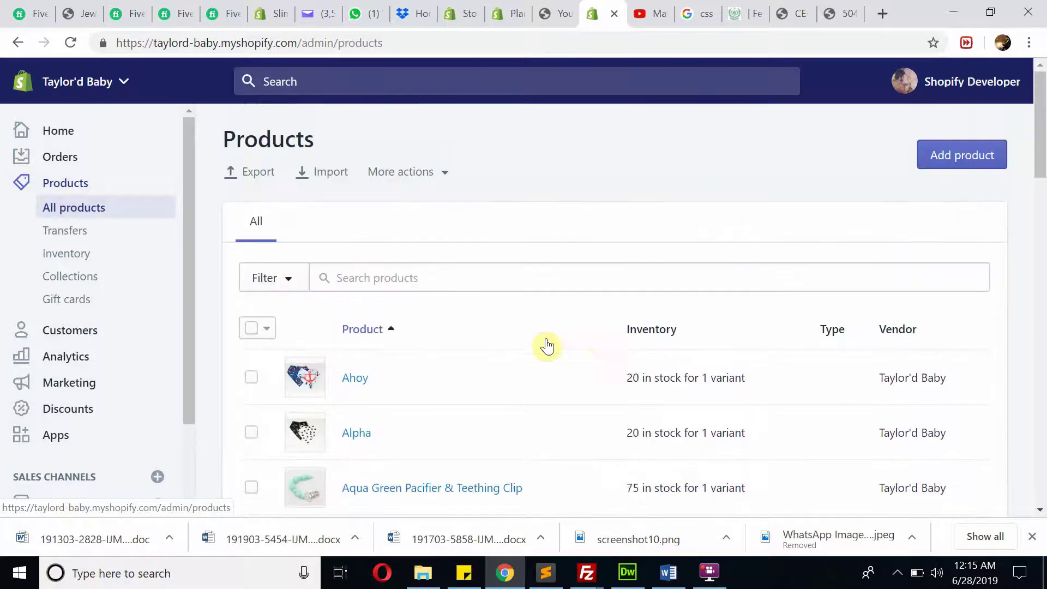
scroll(461, 346, "down", 3)
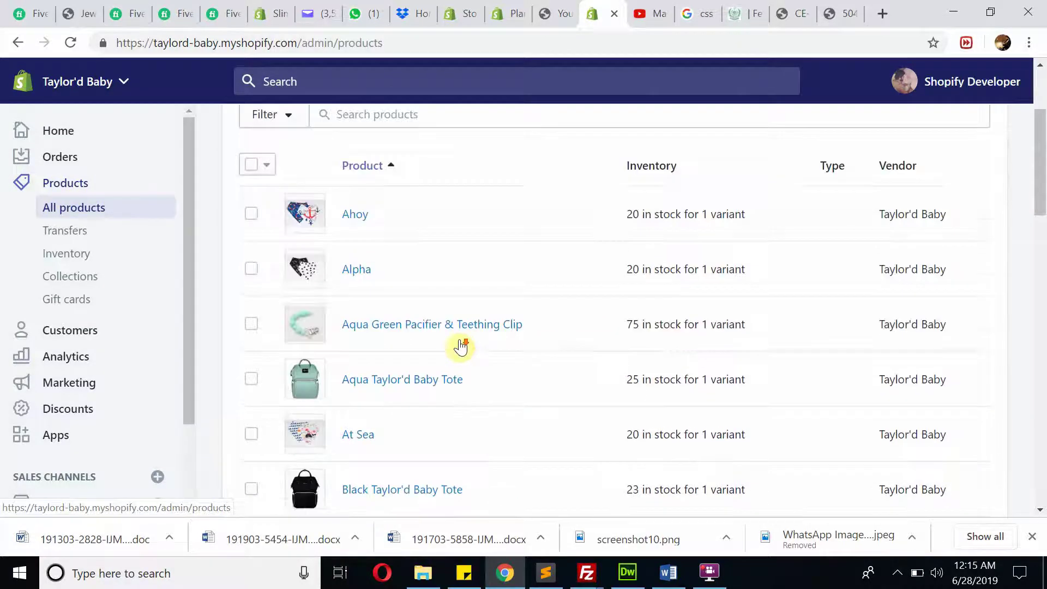
Select Ahoy to view its bulk actions, then deselect it and open its product page
left_click(251, 217)
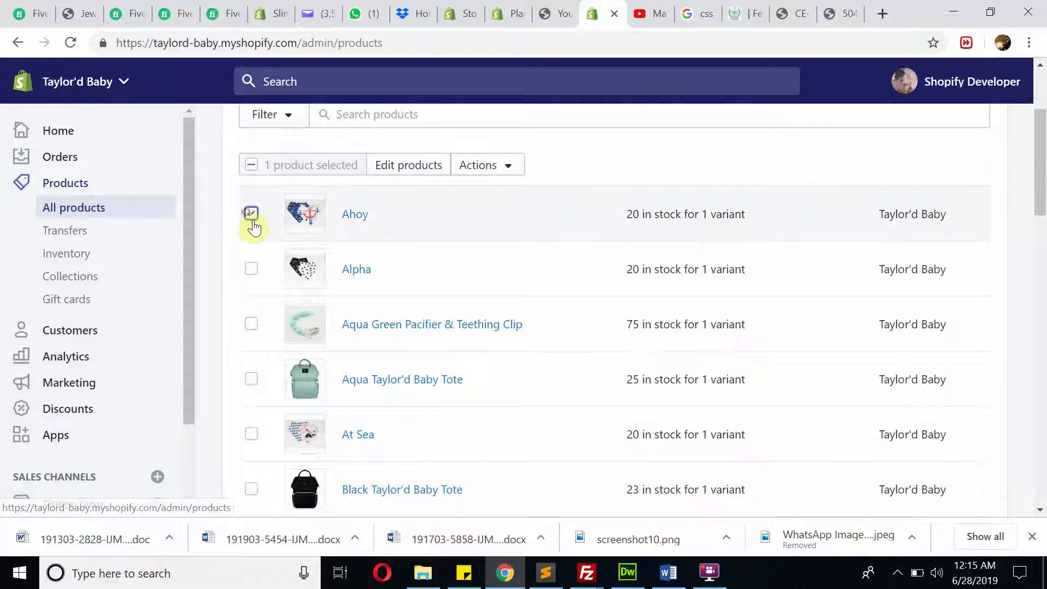
left_click(507, 166)
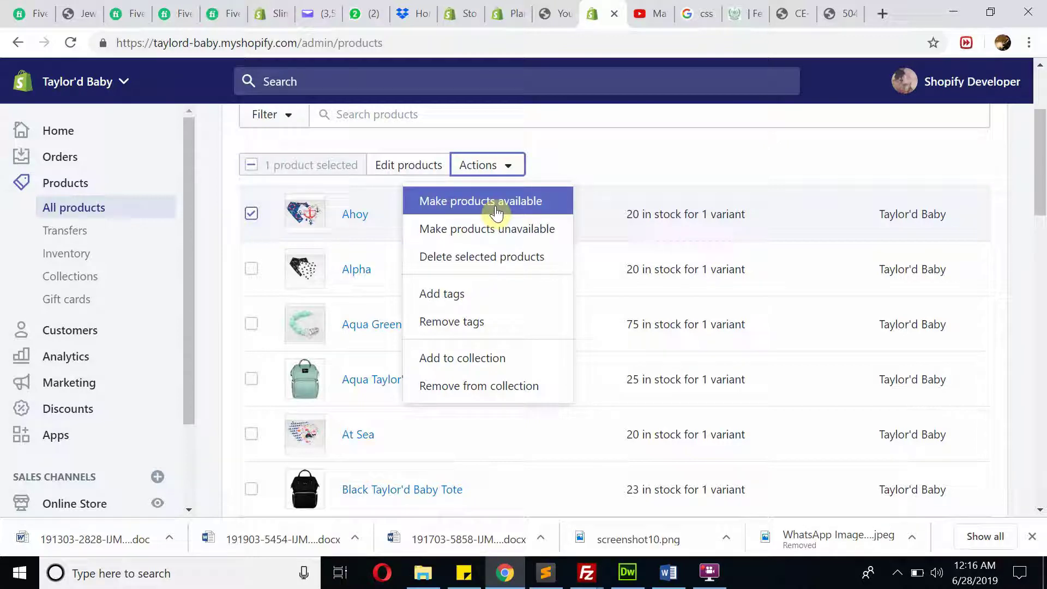
left_click(250, 213)
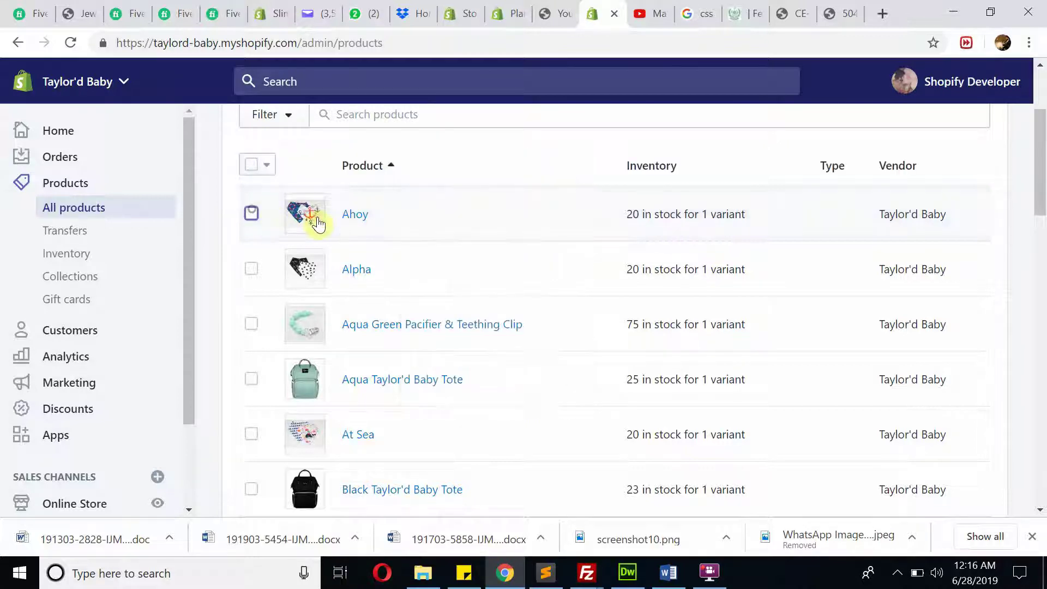
left_click(355, 214)
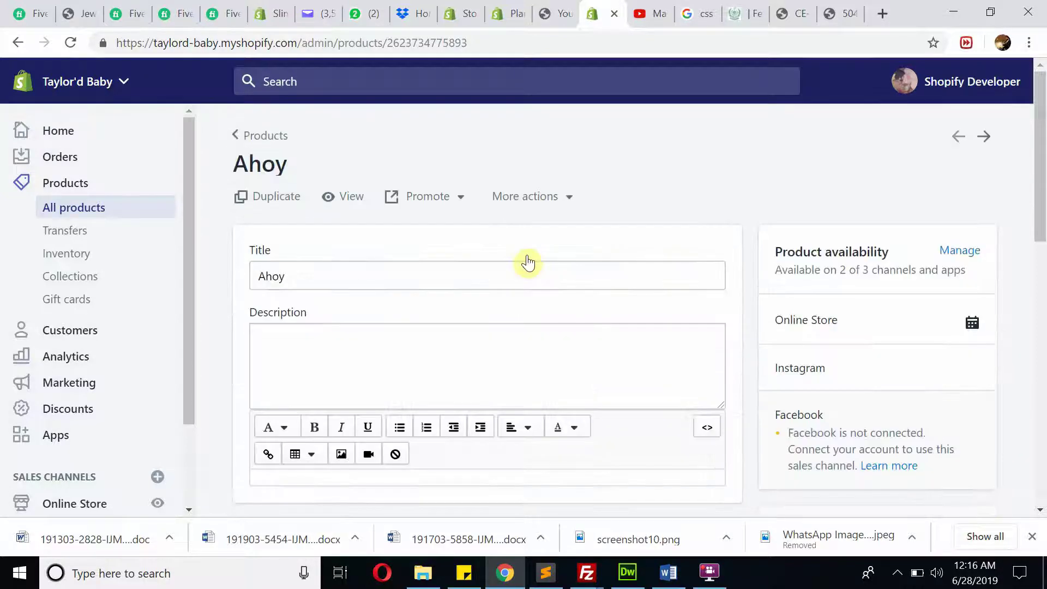
Review the Ahoy product's images, Rings variant and collections, then go to Collections
scroll(527, 262, "down", 3)
scroll(522, 279, "down", 10)
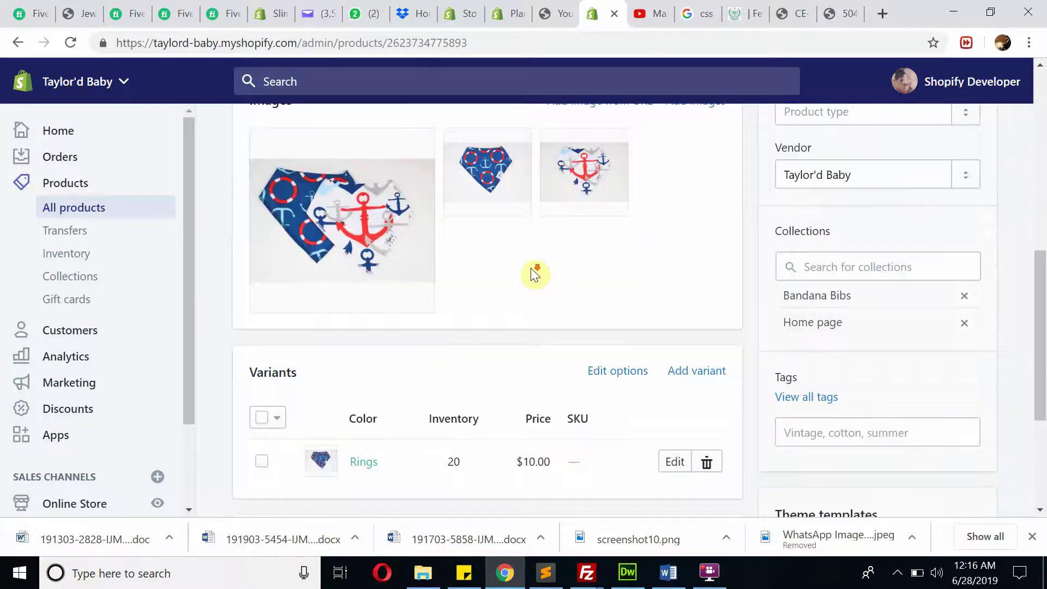
scroll(513, 267, "down", 2)
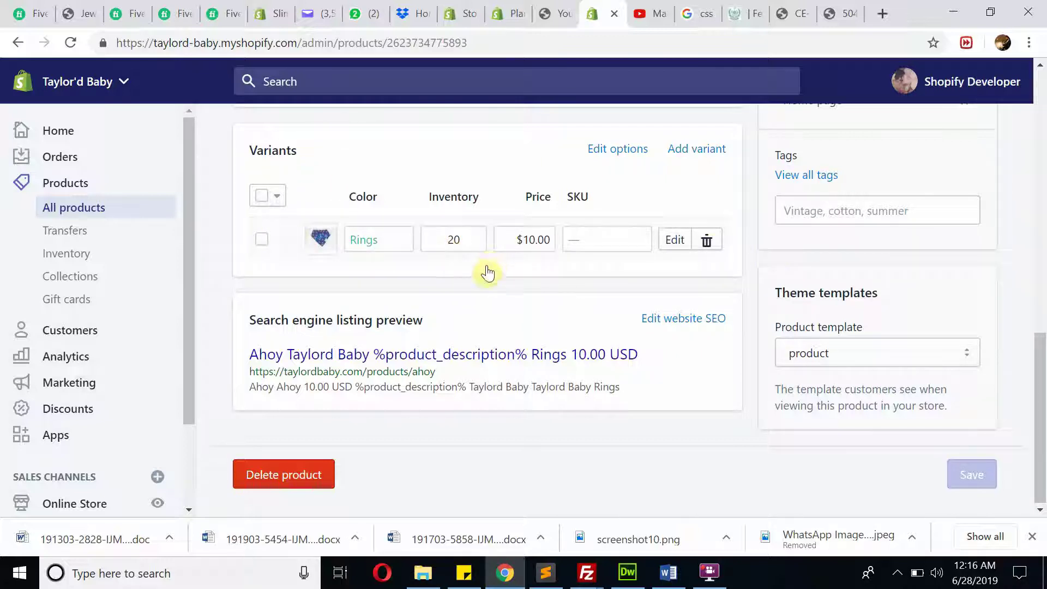
scroll(796, 326, "up", 15)
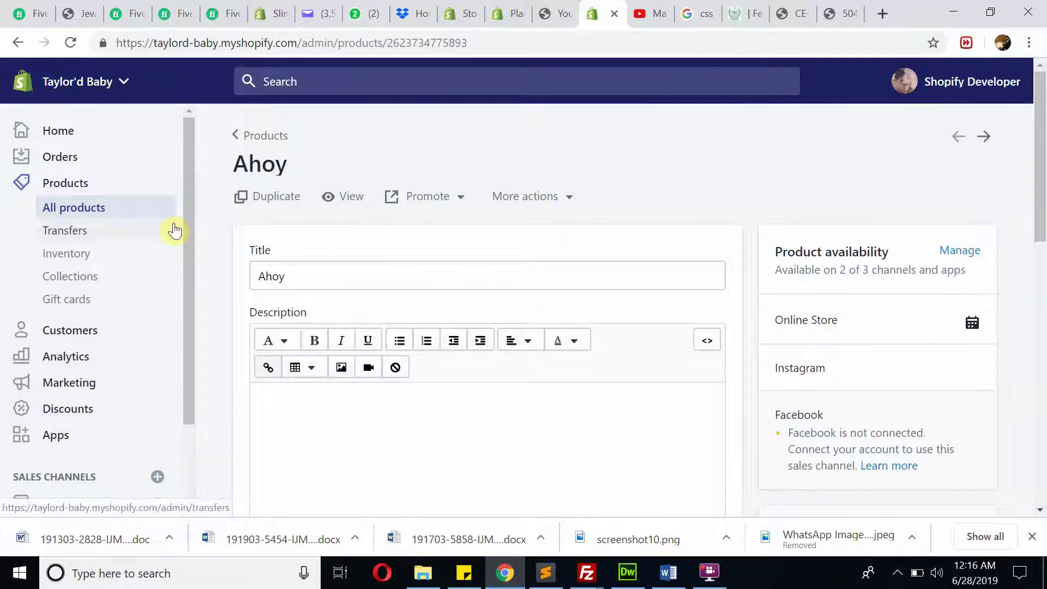
left_click(94, 278)
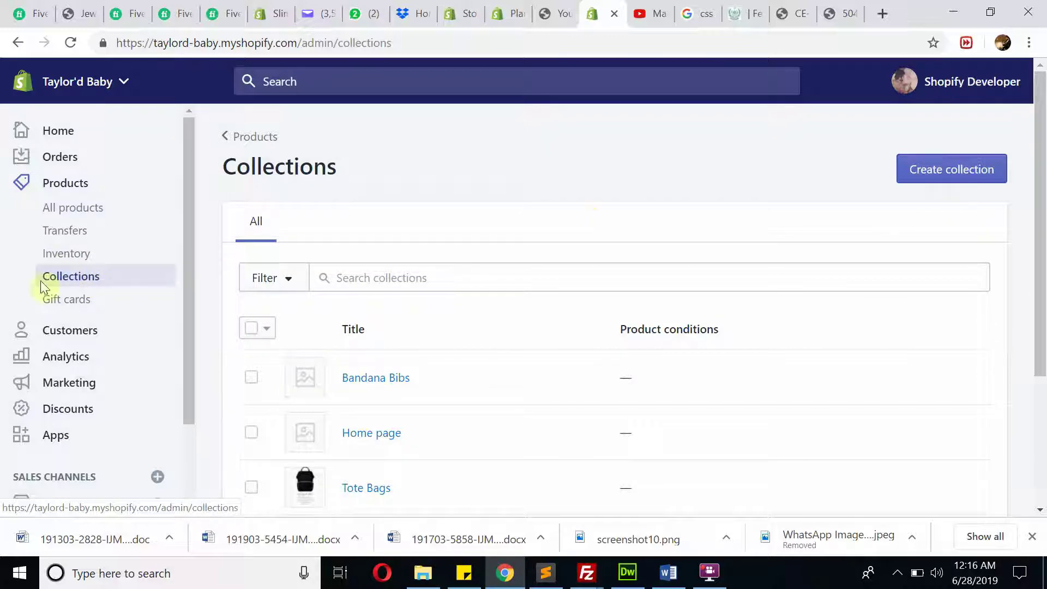
Look over the Bandana Bibs, Home page and Tote Bags collections, then go to Discounts
left_click(941, 184)
scroll(813, 285, "down", 3)
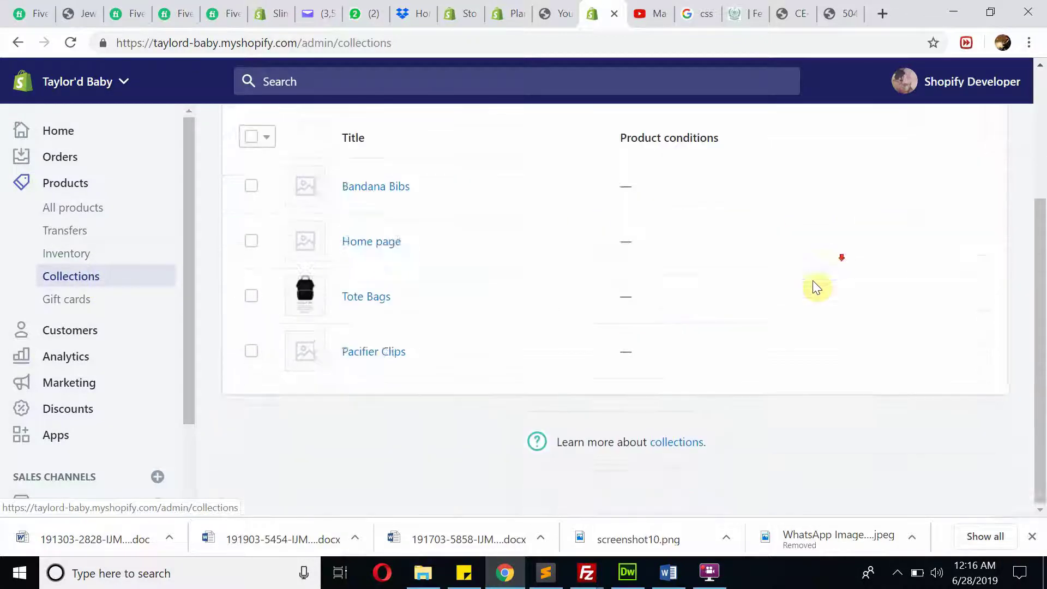
scroll(745, 376, "up", 3)
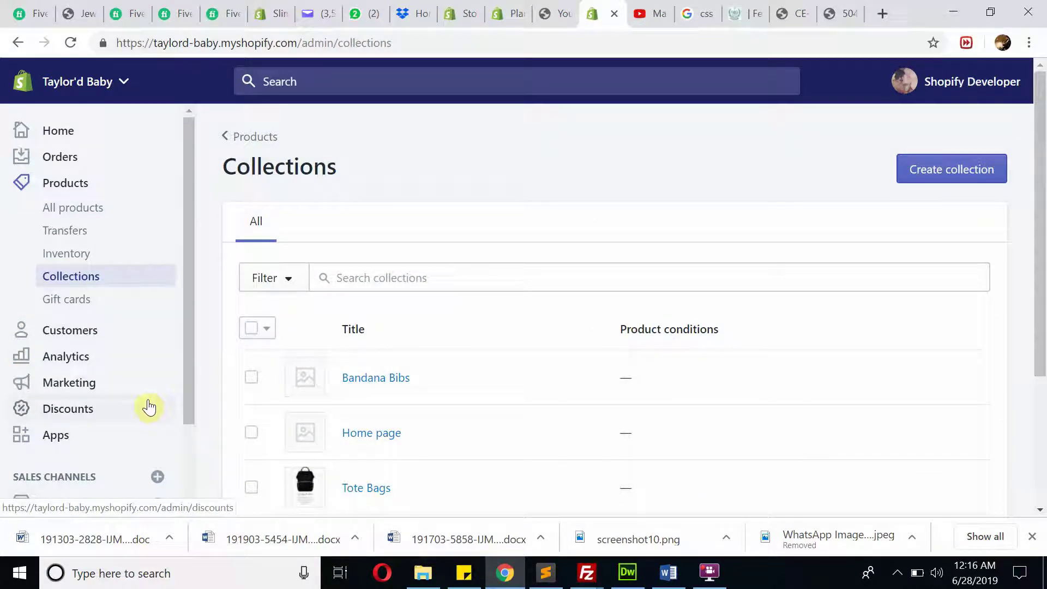
left_click(91, 409)
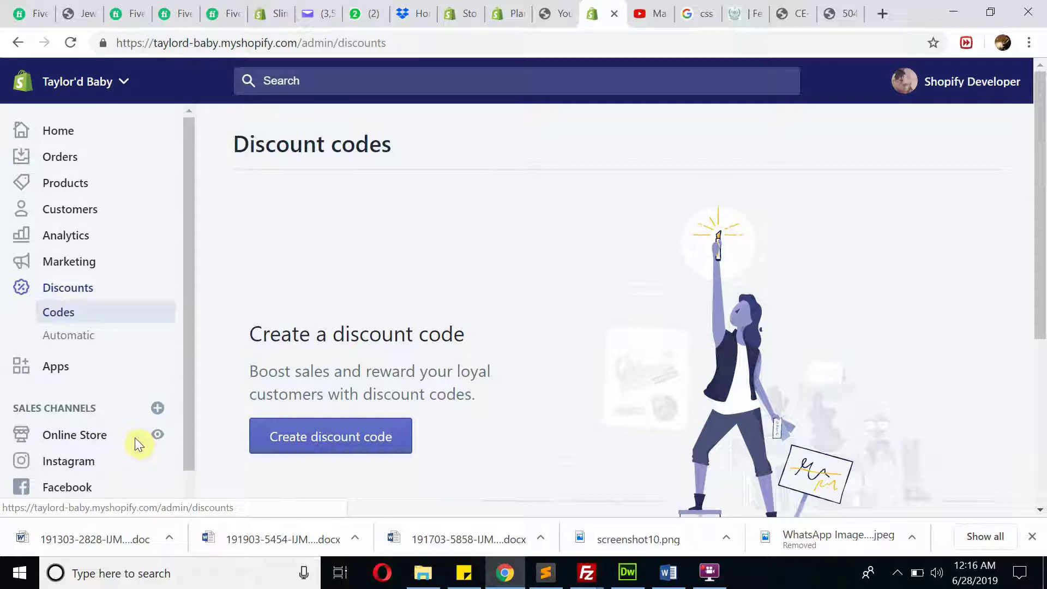
Start a new discount code named 30OFF
left_click(331, 442)
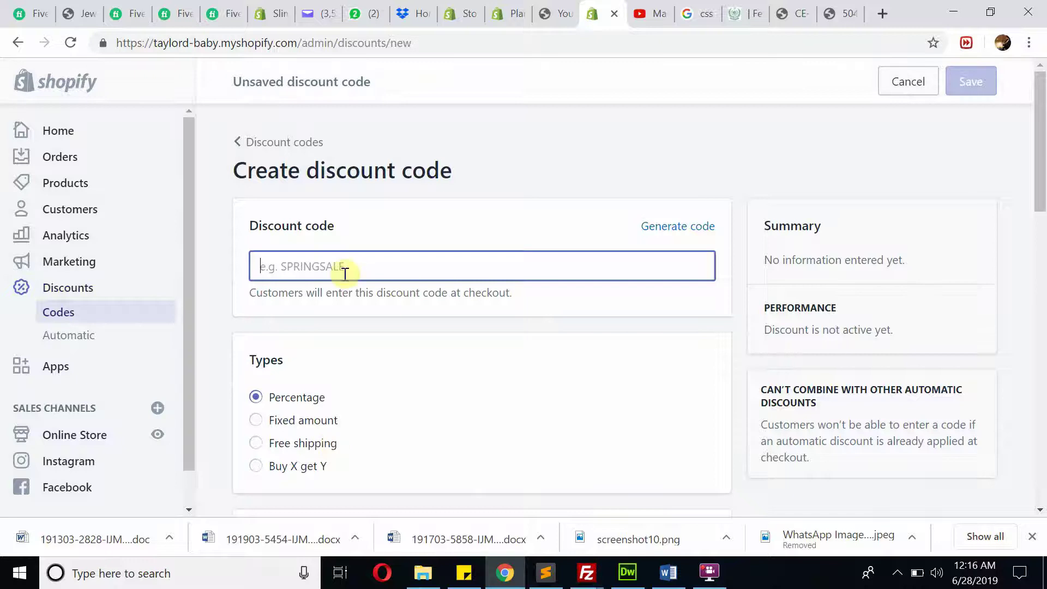
left_click(345, 272)
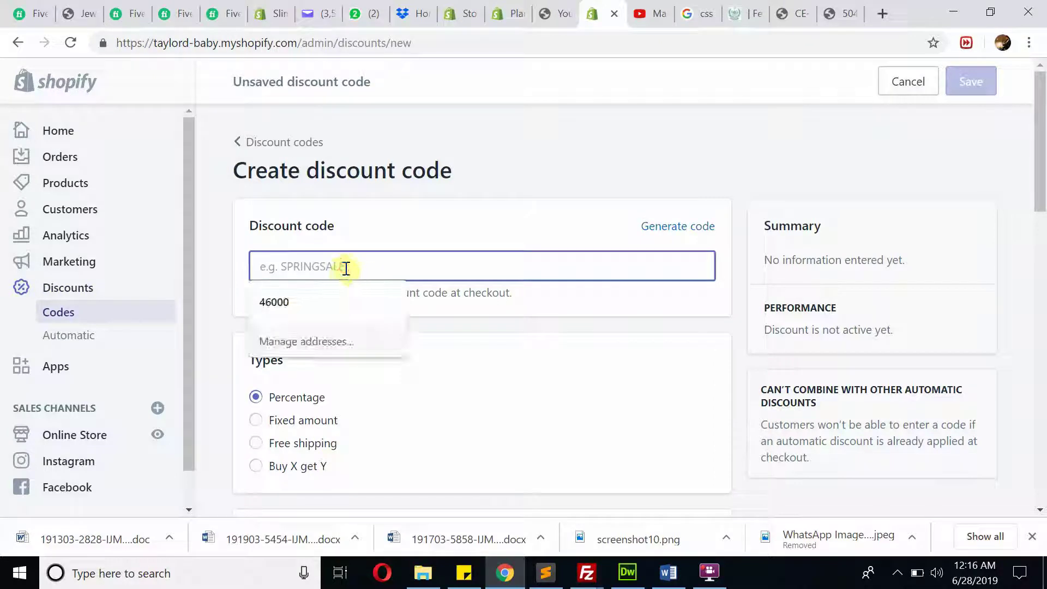
type("30O")
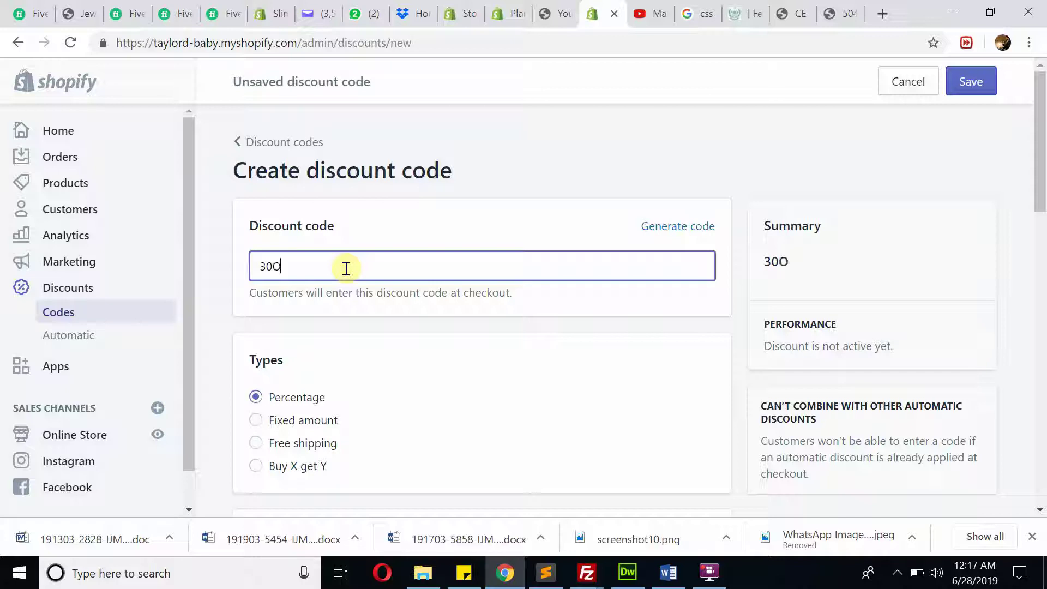
type("FF")
Set the 30OFF discount value to 30% off the entire order, for everyone
scroll(362, 294, "down", 3)
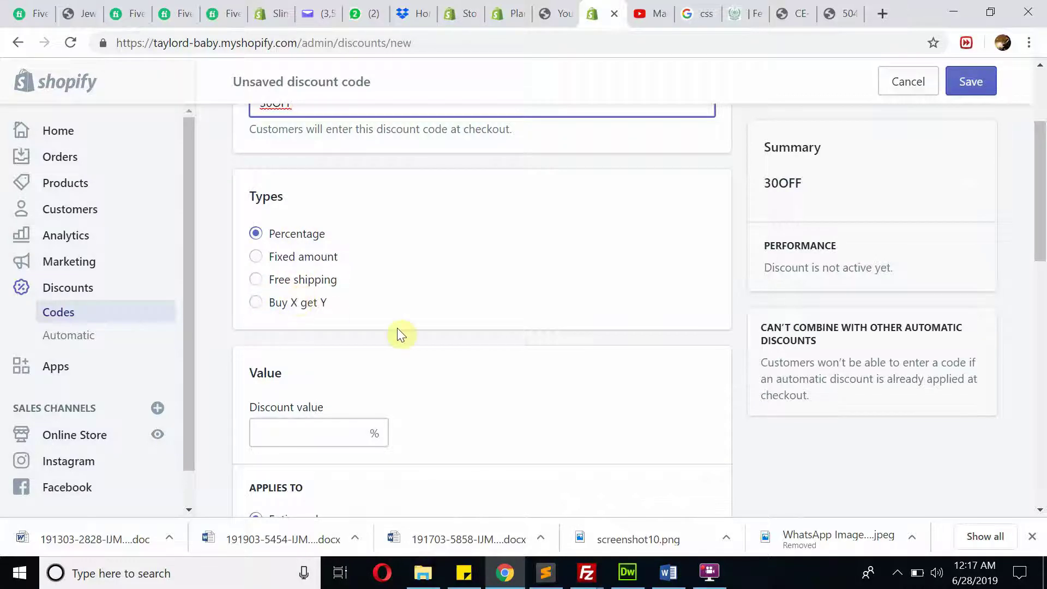
scroll(397, 330, "down", 1)
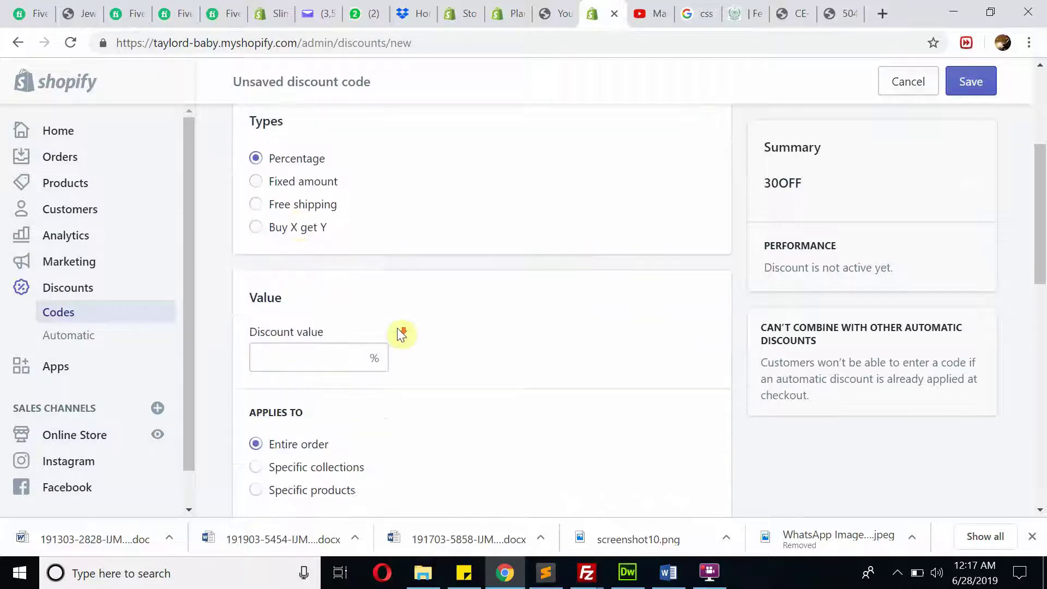
left_click(309, 344)
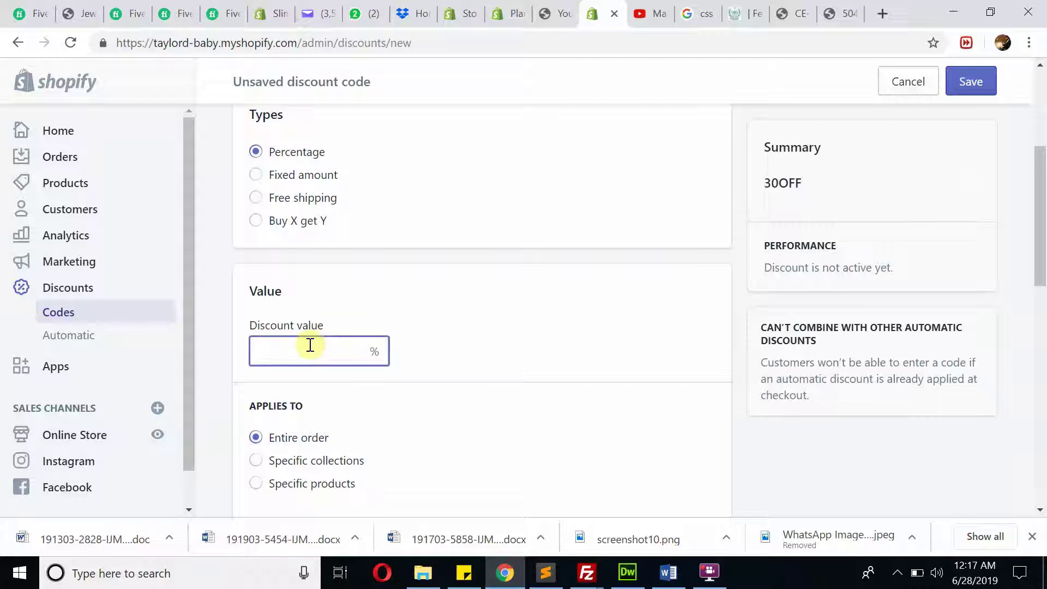
type("30")
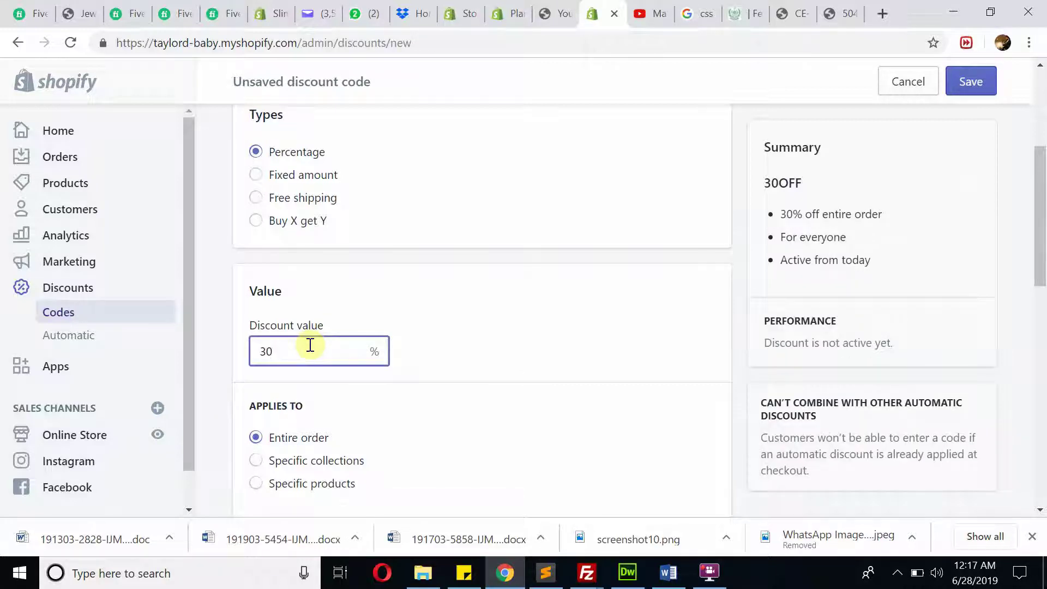
scroll(401, 333, "down", 3)
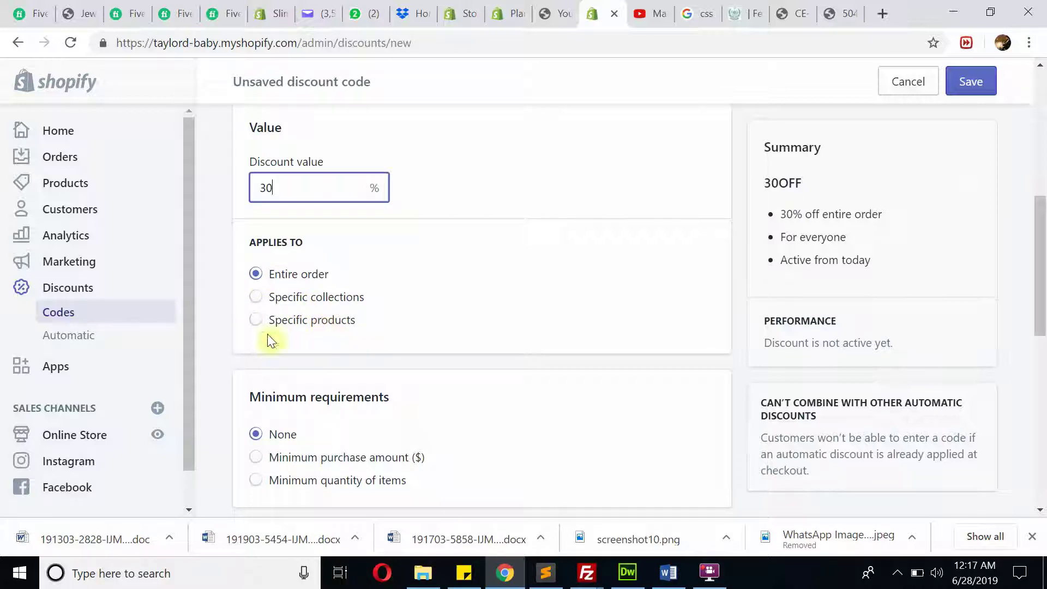
scroll(323, 299, "down", 3)
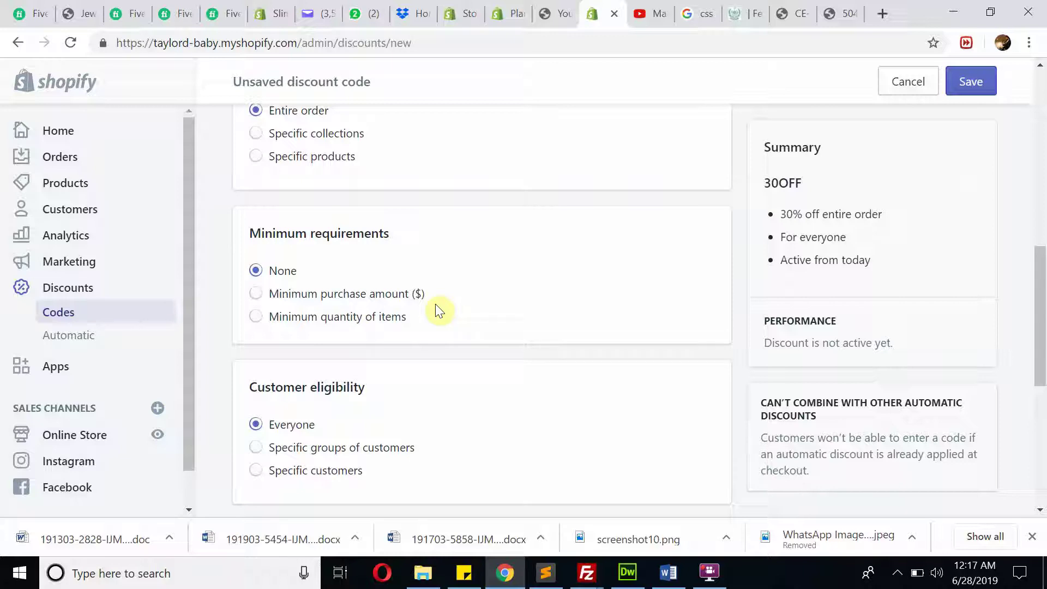
Require a minimum purchase amount of $100.00 for the 30OFF discount
left_click(368, 296)
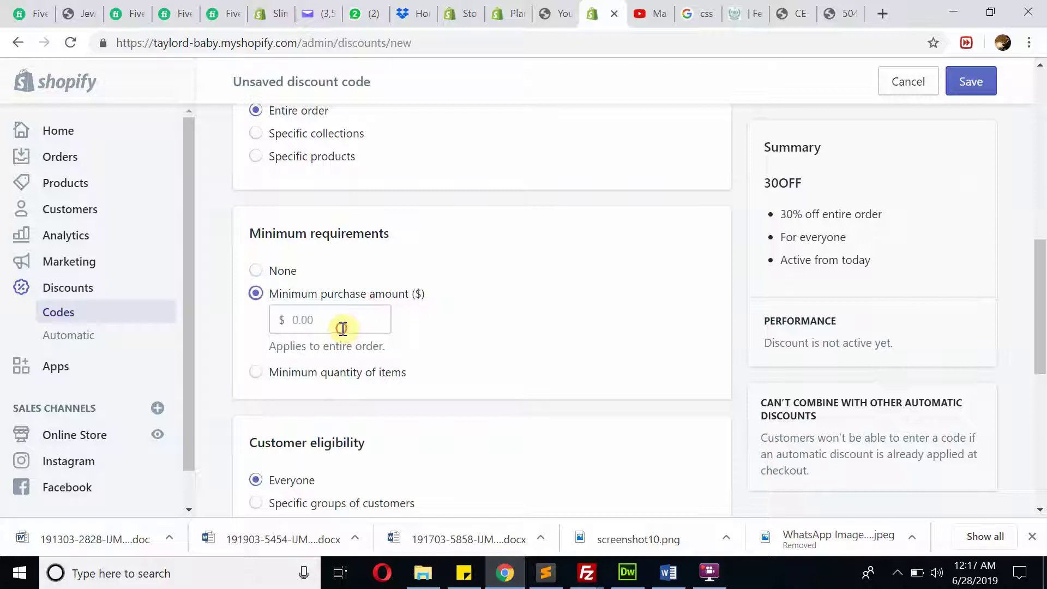
left_click(342, 328)
type("100")
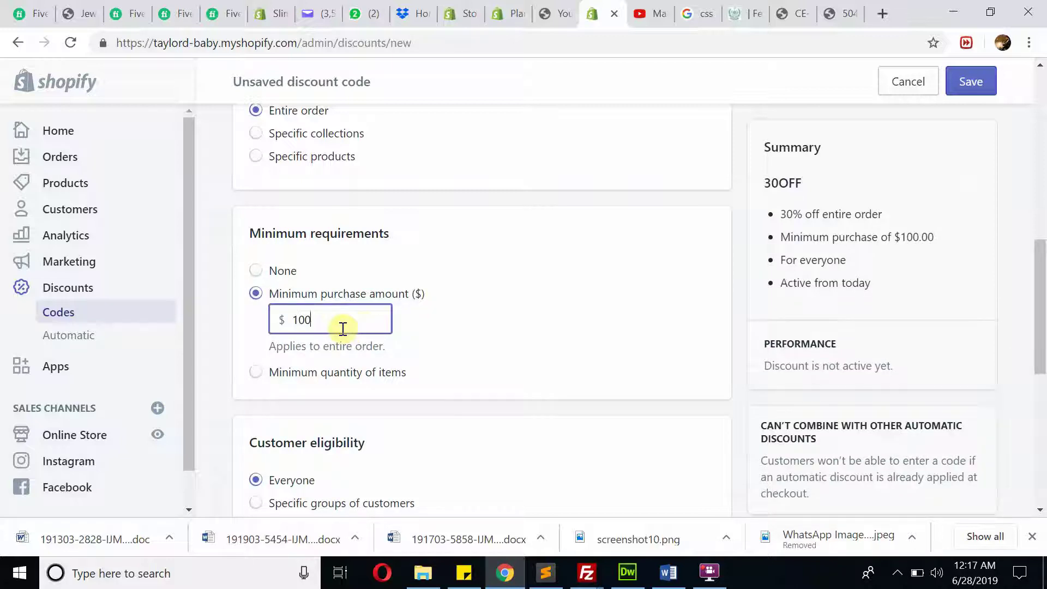
scroll(363, 326, "down", 3)
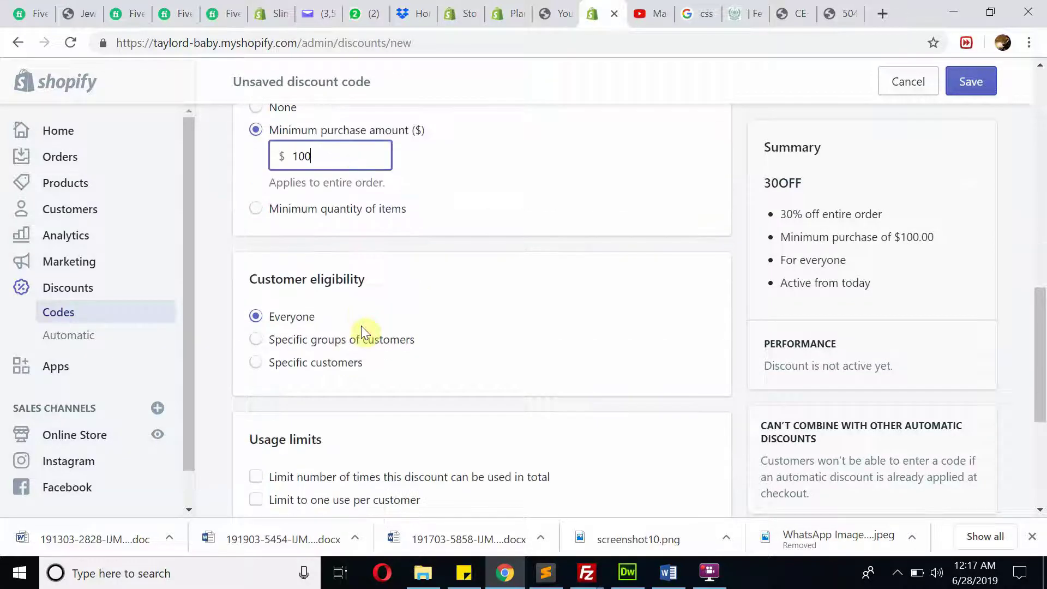
scroll(327, 319, "up", 1)
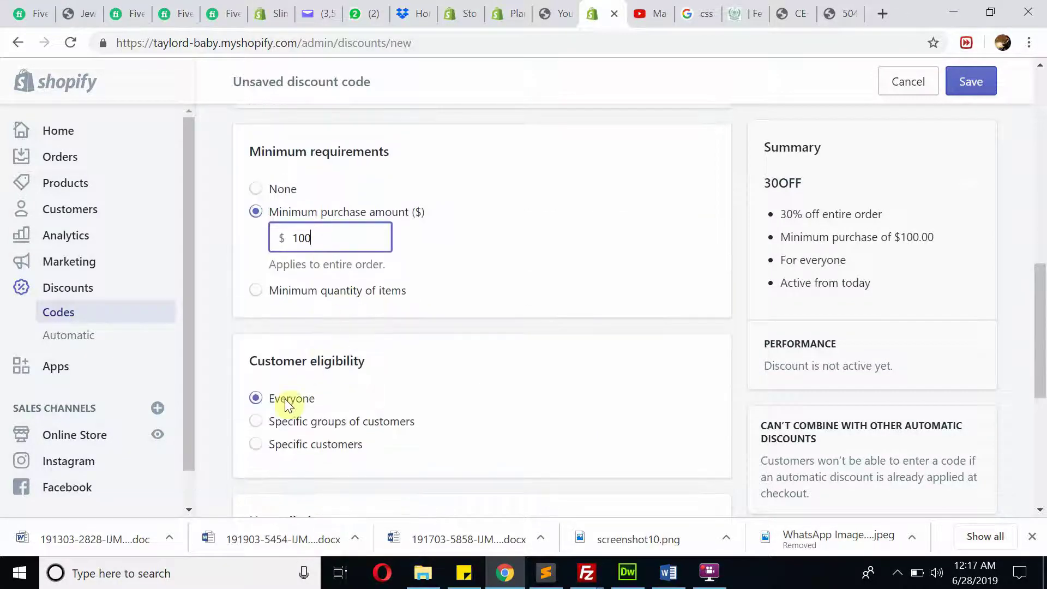
scroll(286, 401, "down", 1)
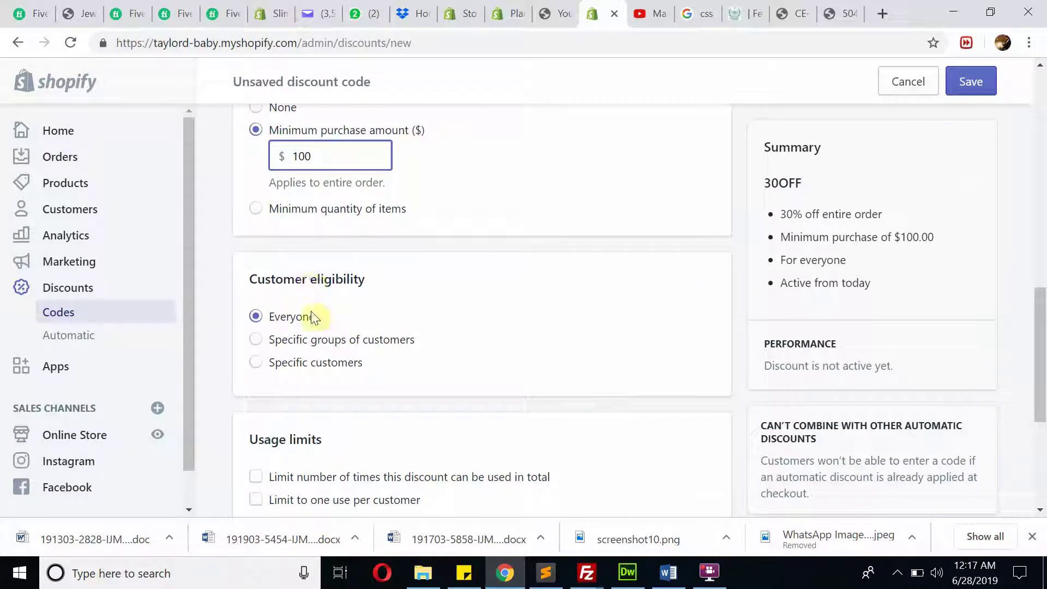
Keep customer eligibility at Everyone and give the discount an end date of 2019-06-27
left_click(260, 362)
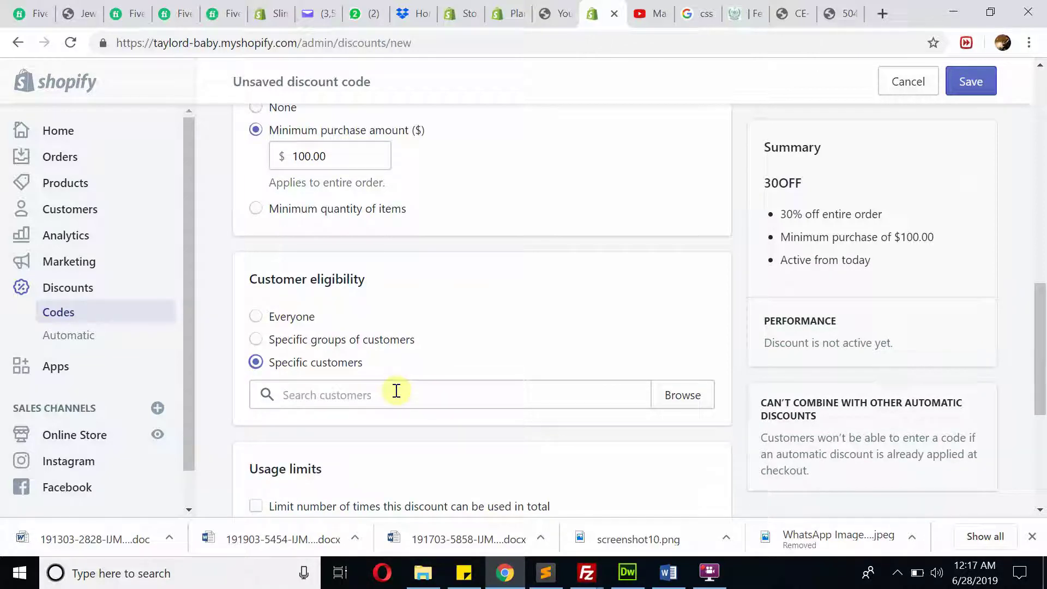
left_click(257, 317)
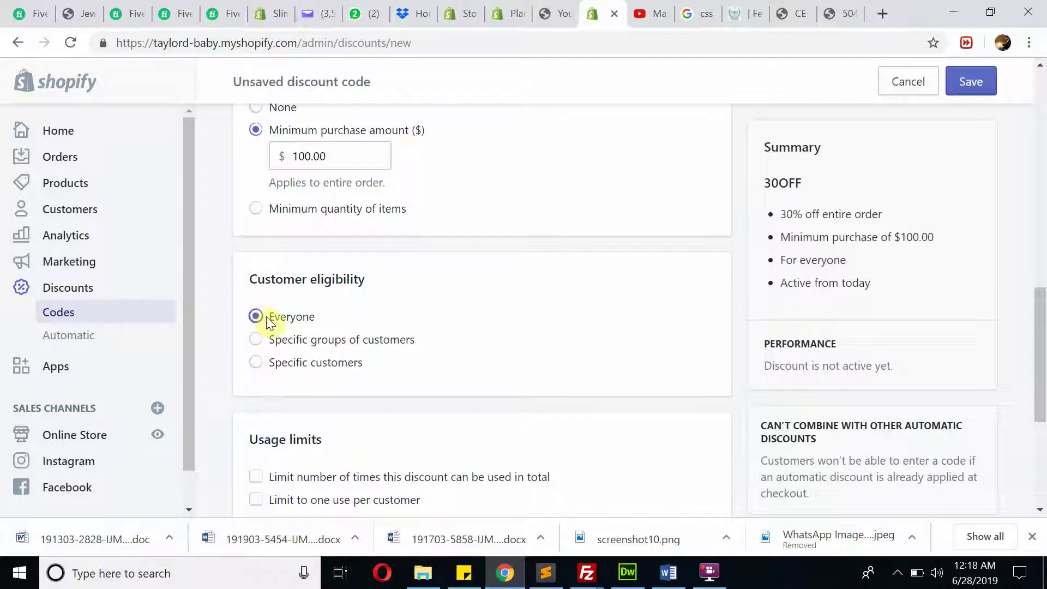
scroll(319, 325, "down", 3)
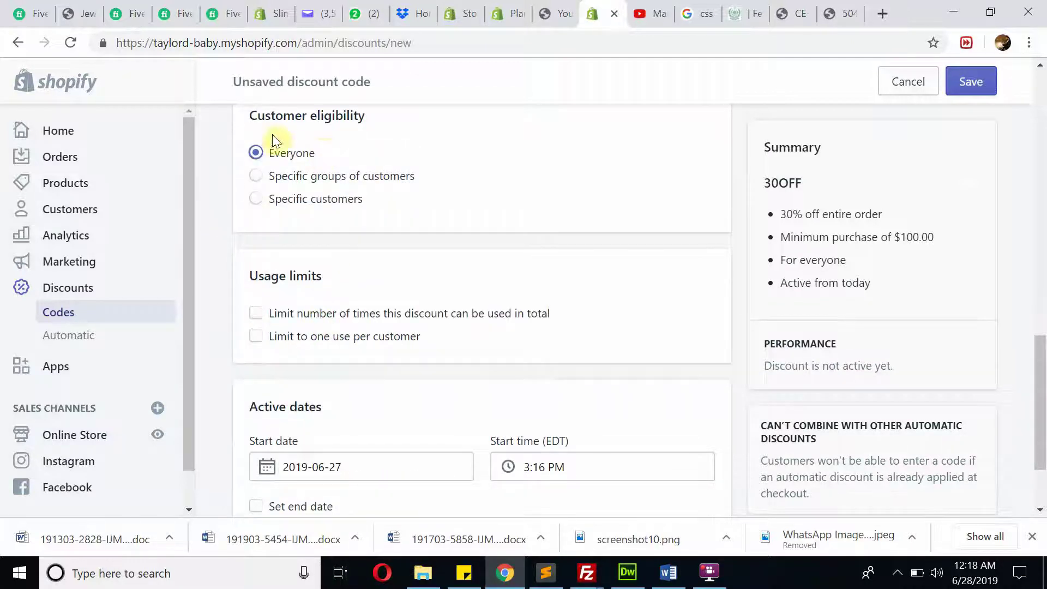
scroll(332, 257, "down", 2)
scroll(328, 267, "up", 5)
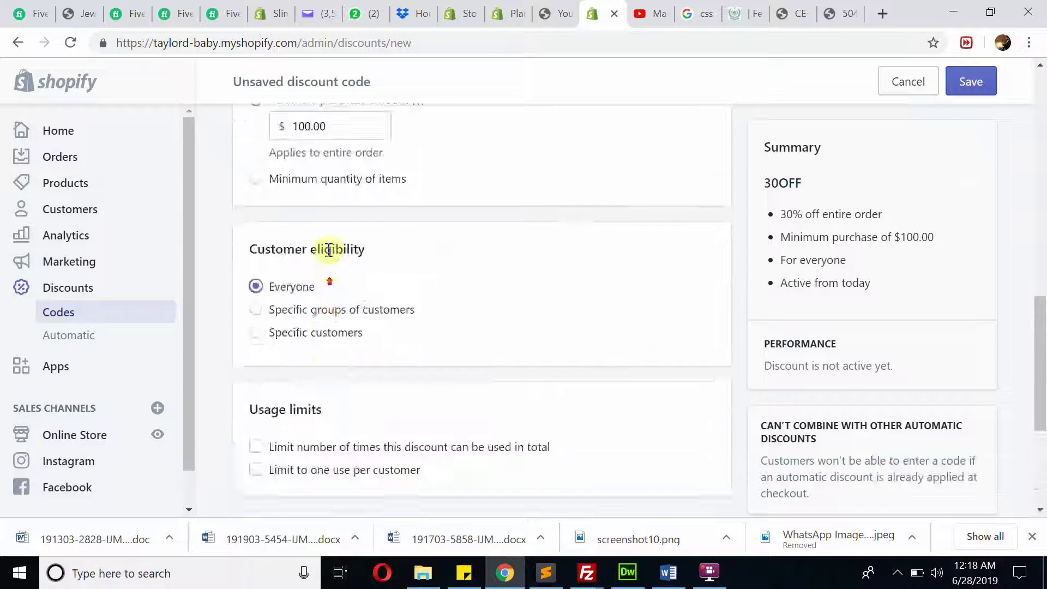
scroll(328, 254, "down", 5)
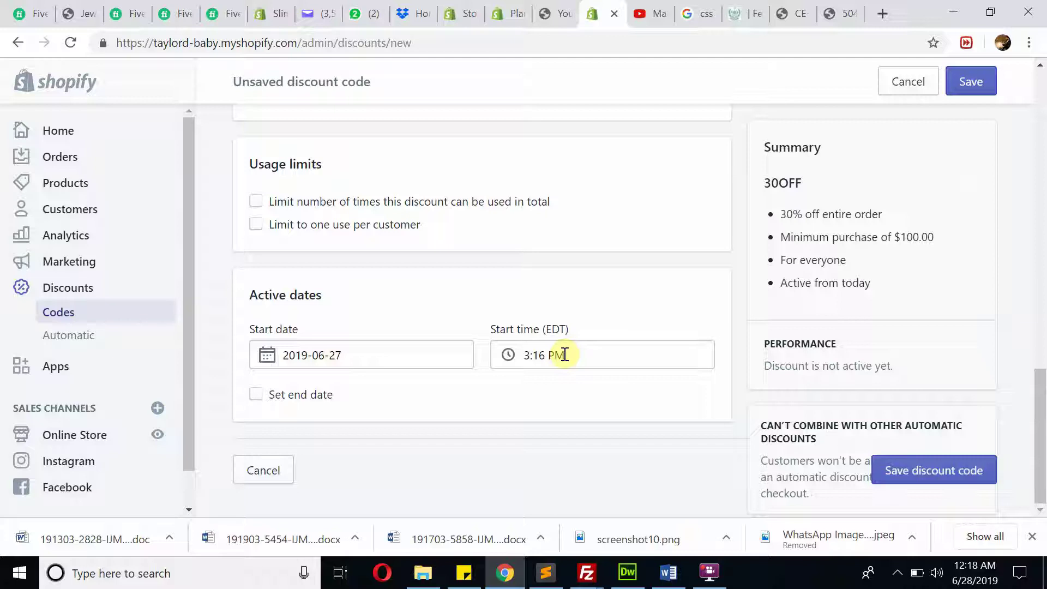
left_click(298, 393)
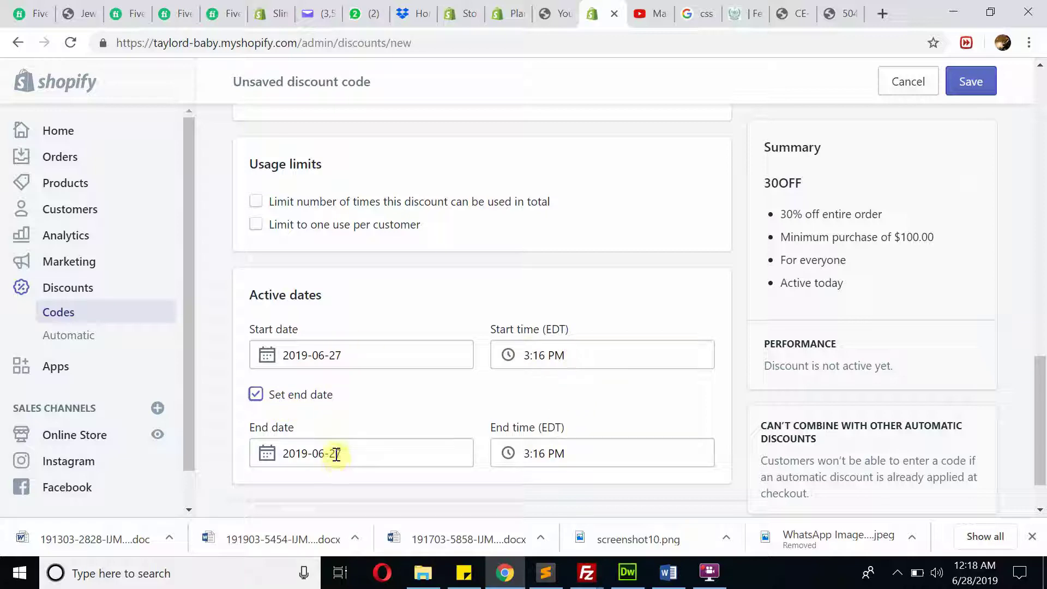
scroll(725, 411, "down", 1)
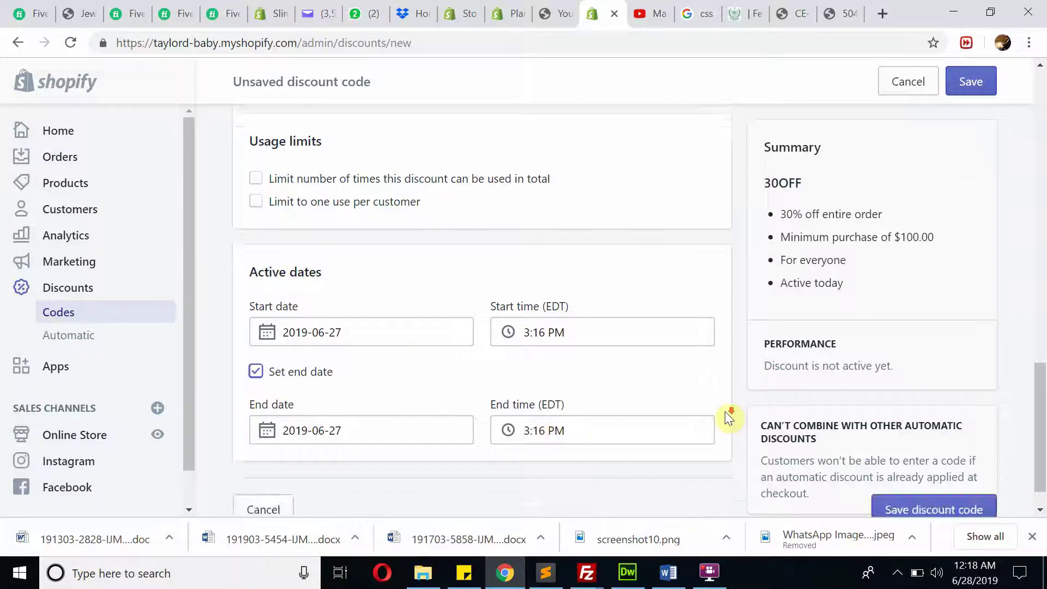
scroll(724, 411, "up", 15)
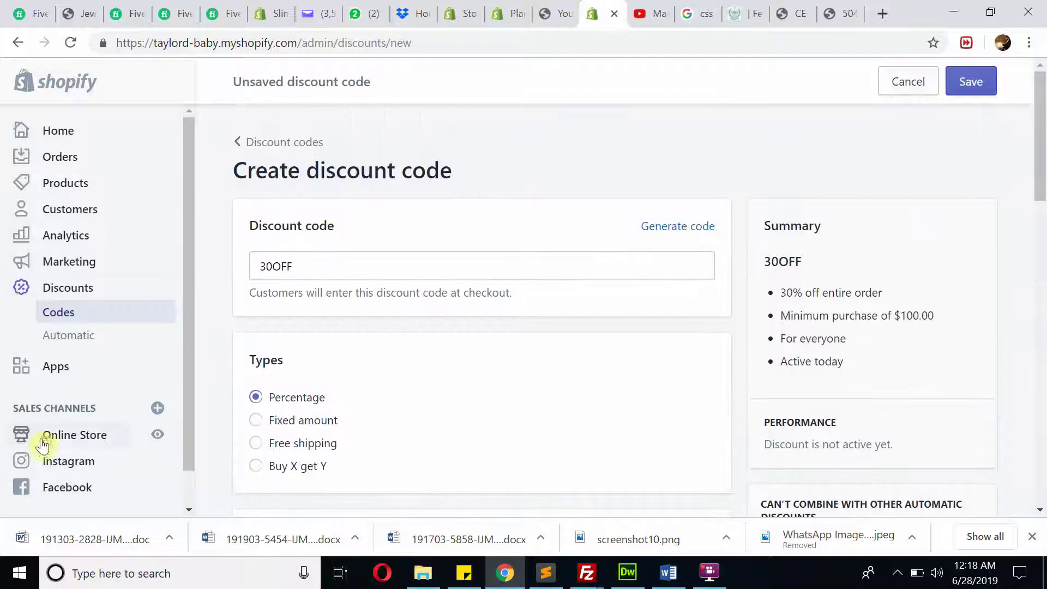
Discard the unsaved 30OFF discount and go to the store Settings
scroll(75, 428, "down", 1)
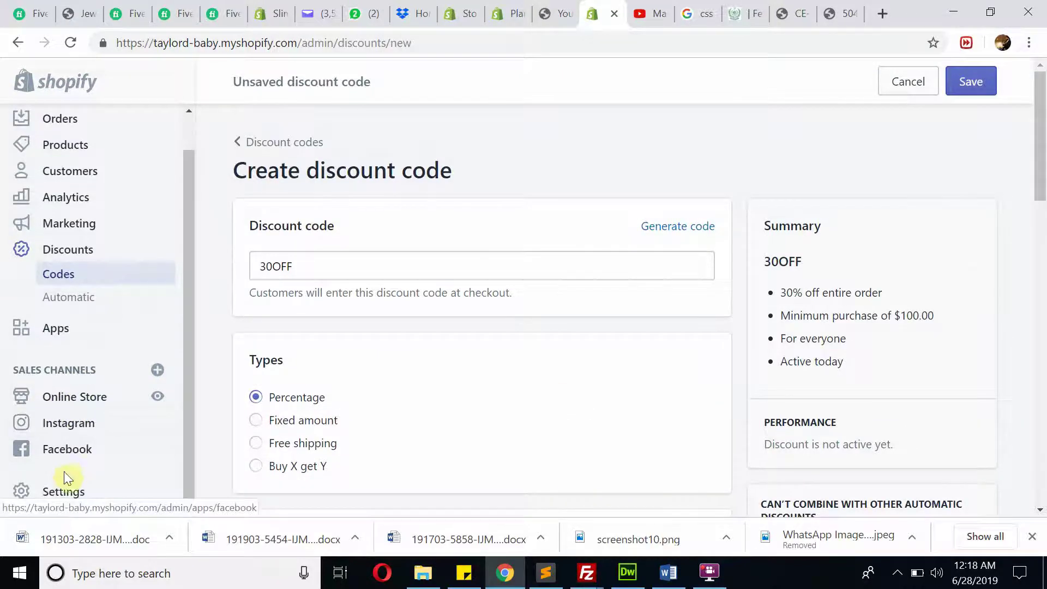
left_click(65, 492)
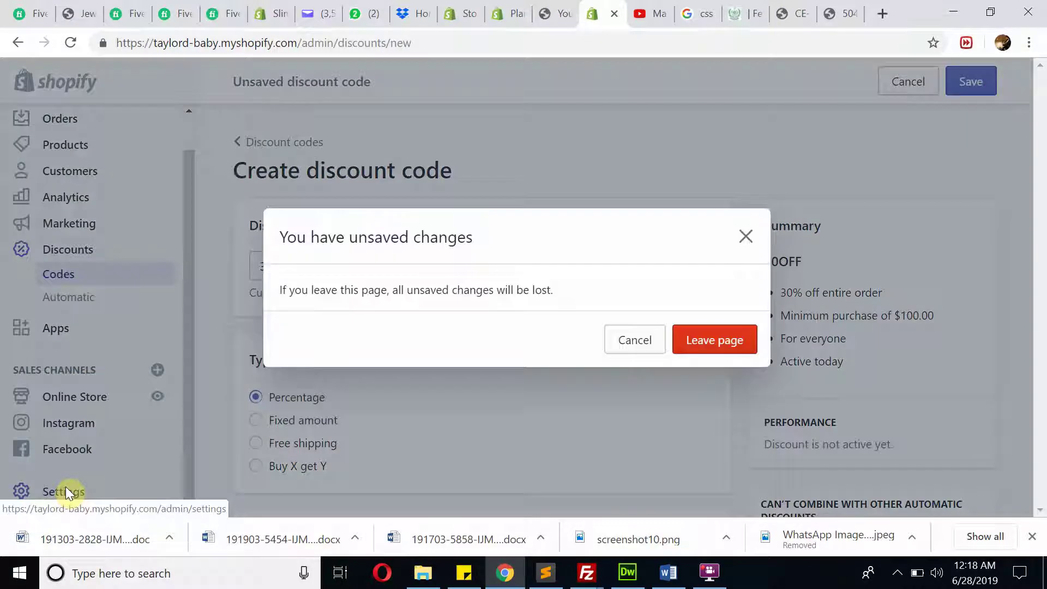
left_click(700, 343)
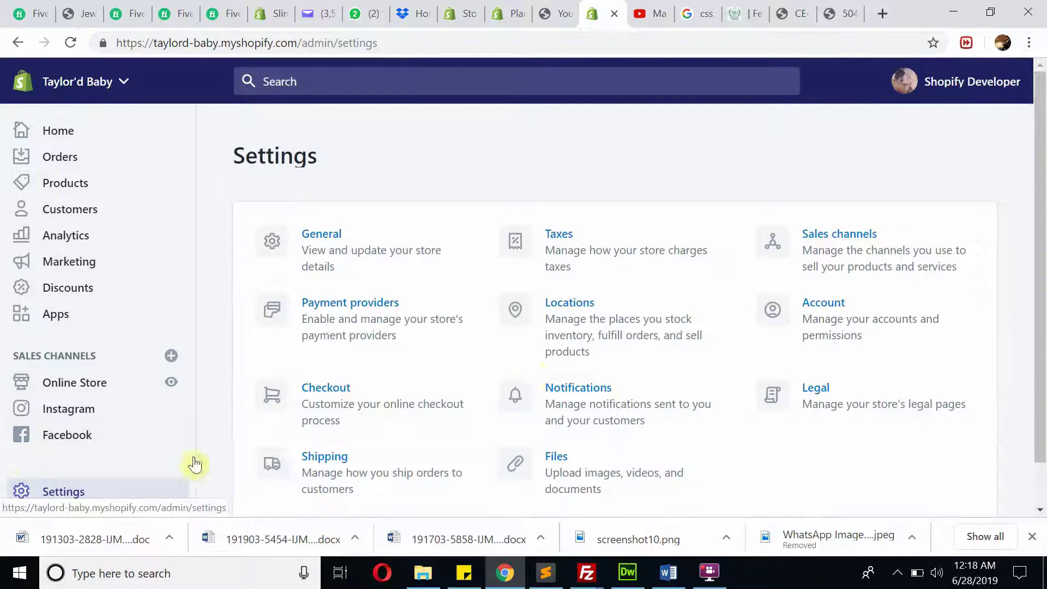
Review the Payment providers page: Shopify Payments, PayPal Express Checkout and Amazon Pay
left_click(355, 328)
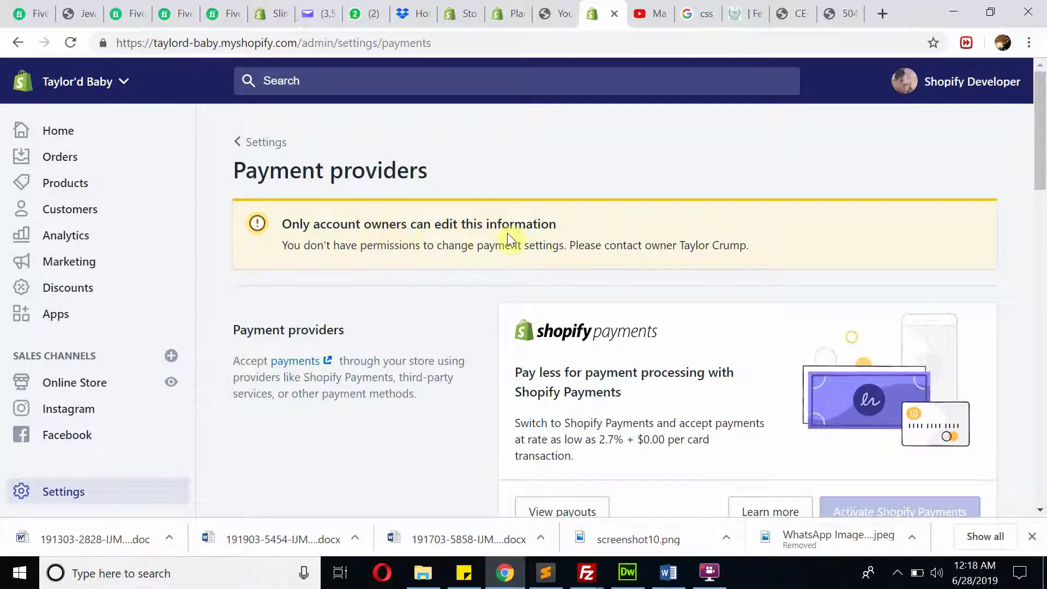
scroll(508, 239, "down", 5)
scroll(393, 281, "up", 5)
scroll(381, 278, "down", 6)
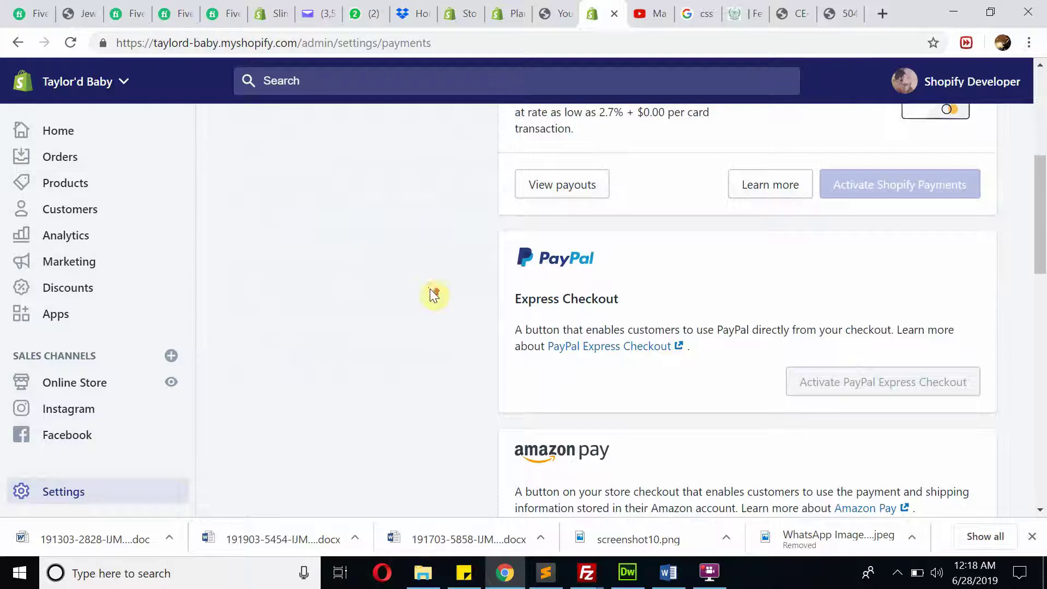
scroll(433, 295, "up", 3)
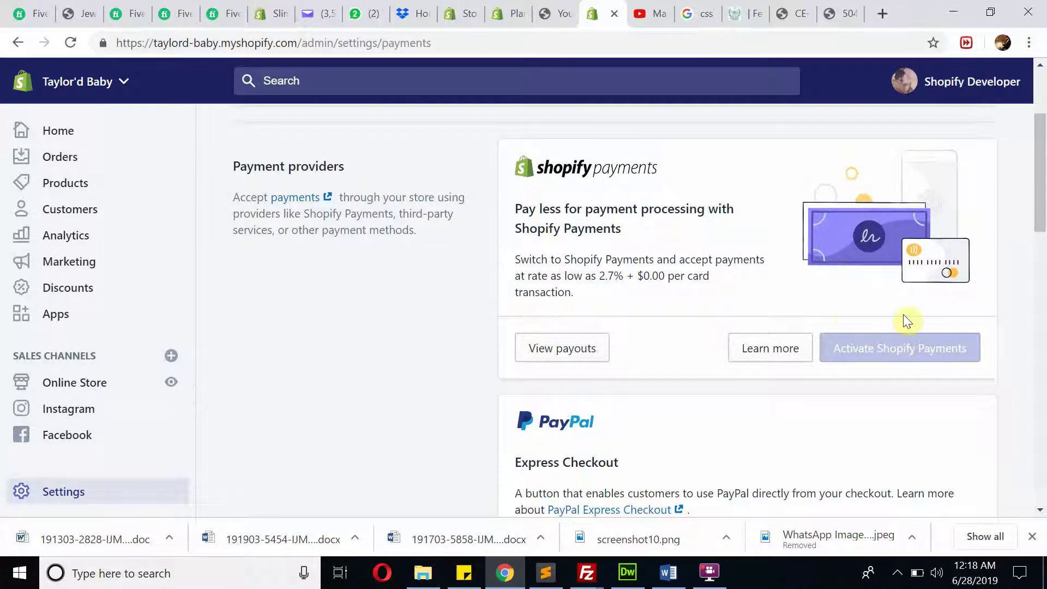
scroll(873, 314, "down", 5)
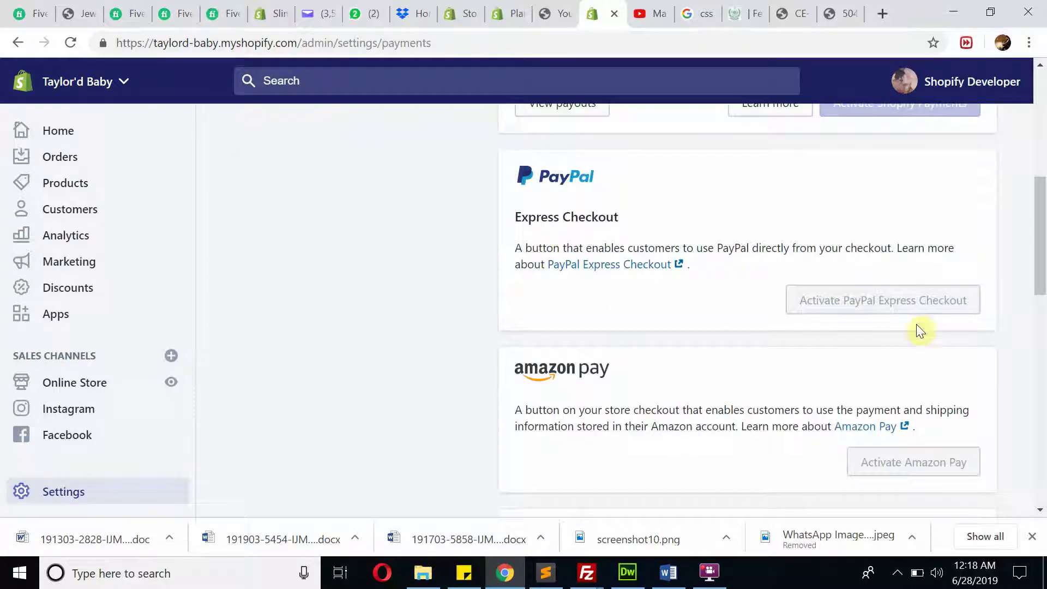
scroll(799, 428, "up", 6)
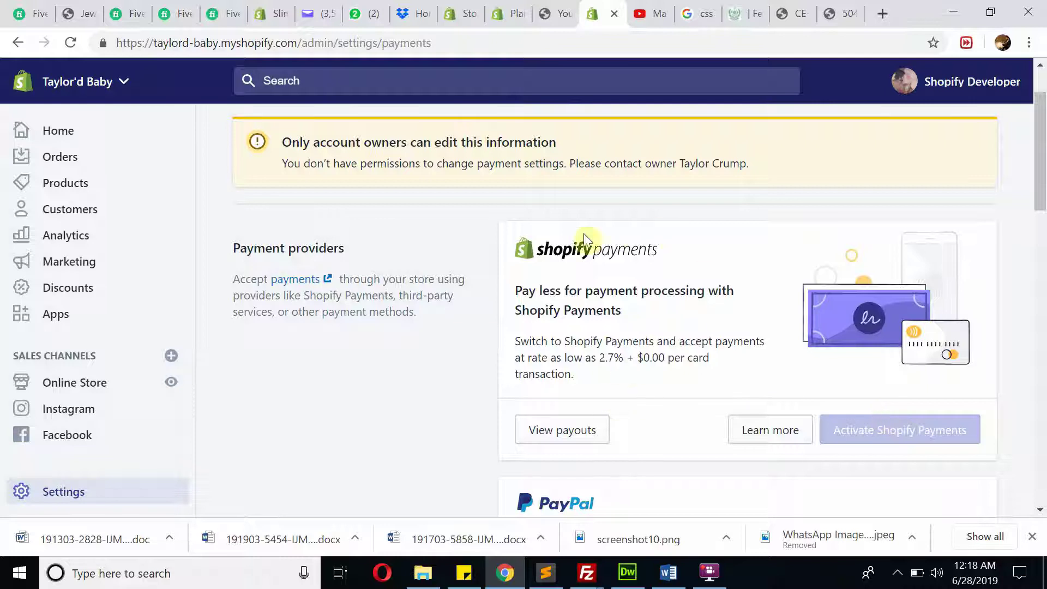
scroll(525, 424, "down", 8)
scroll(690, 428, "up", 8)
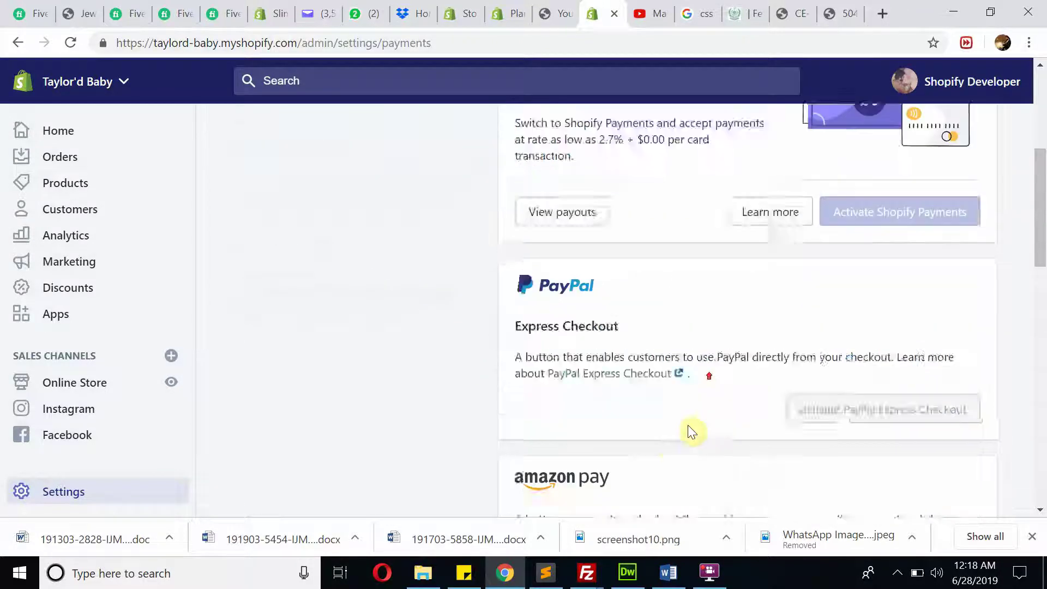
scroll(573, 338, "down", 3)
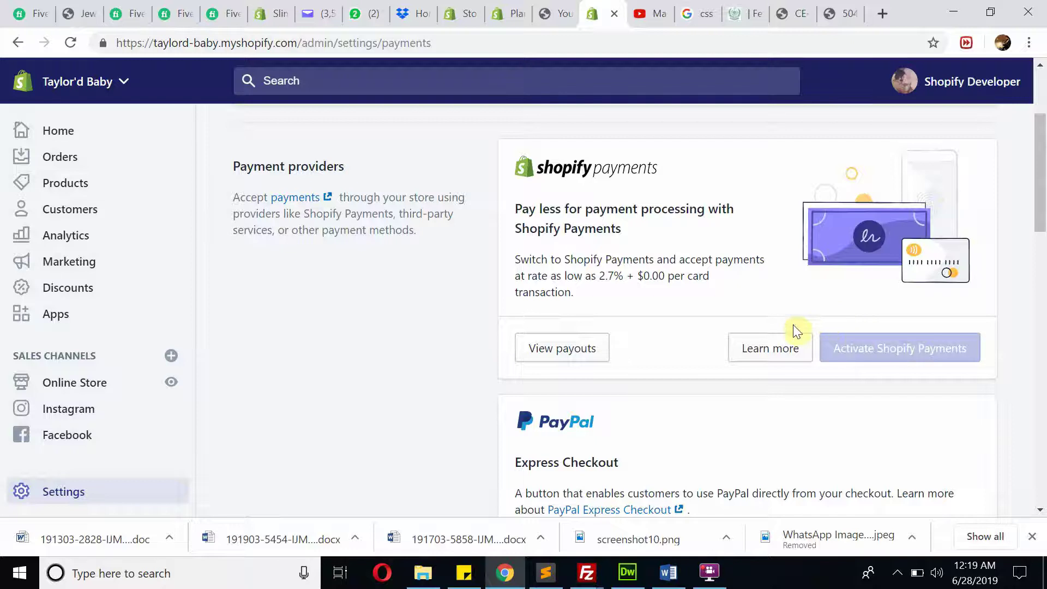
scroll(794, 327, "down", 6)
scroll(829, 328, "up", 6)
scroll(878, 329, "down", 4)
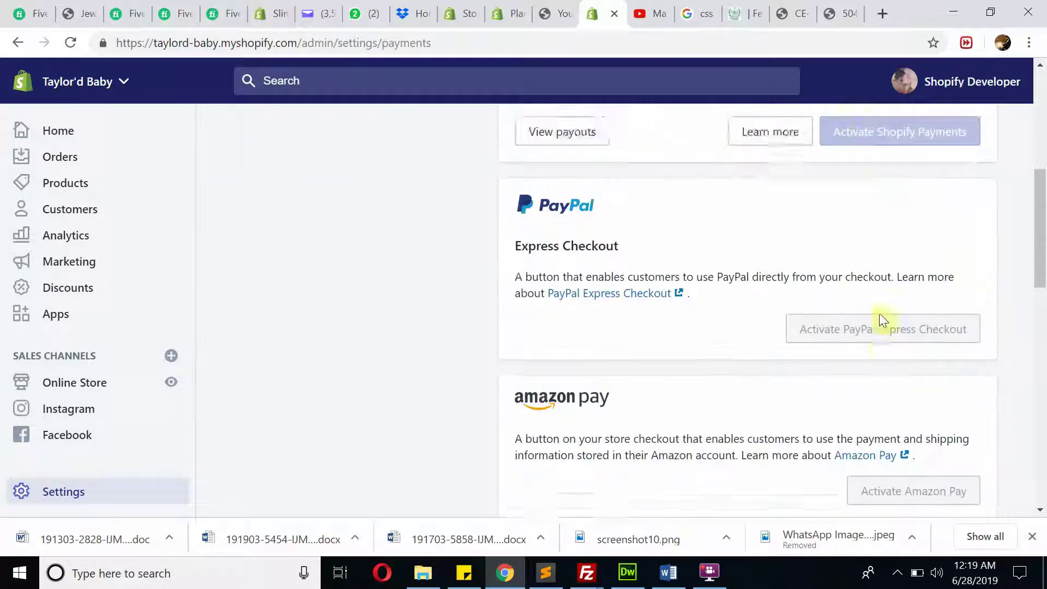
scroll(883, 310, "down", 1)
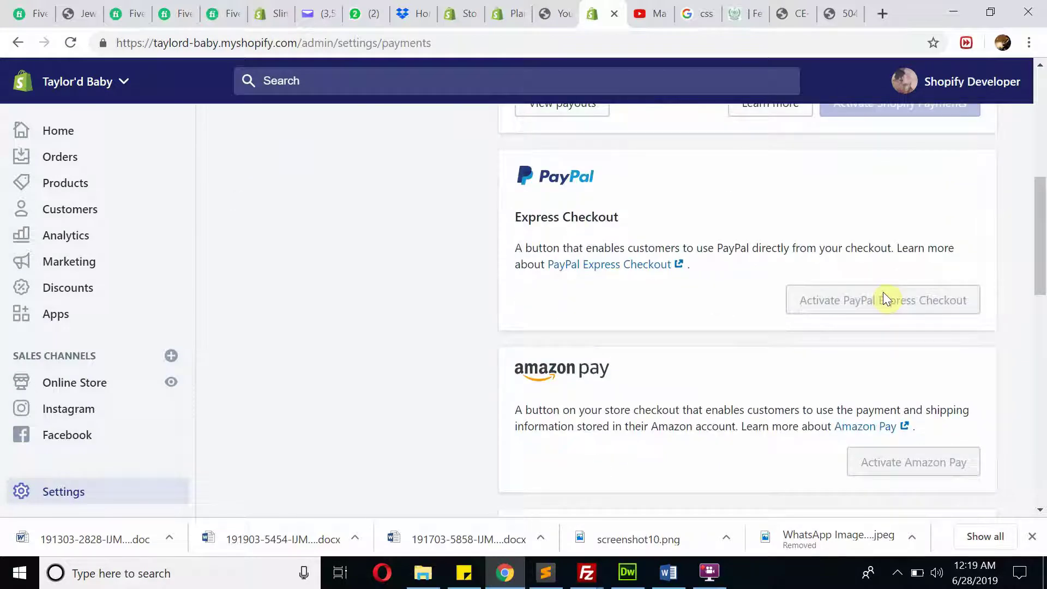